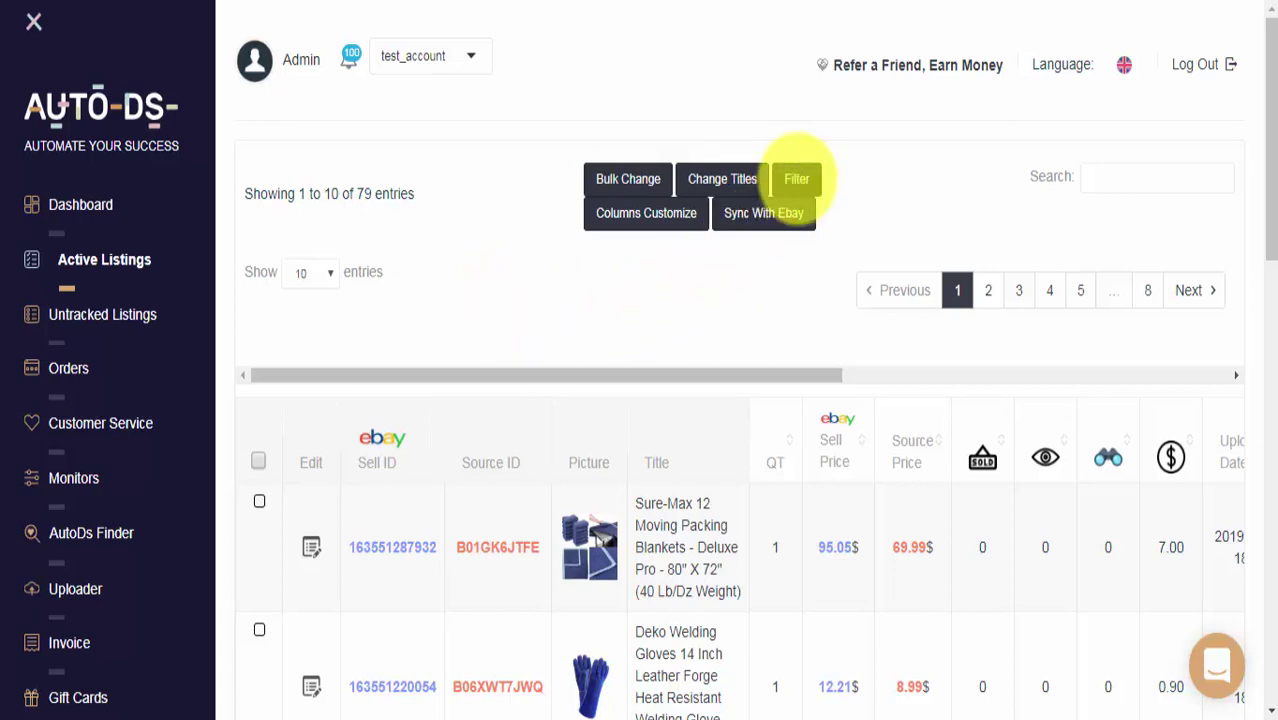
Step: Open the filter for active listings and restrict it to the user test_account
left_click(797, 178)
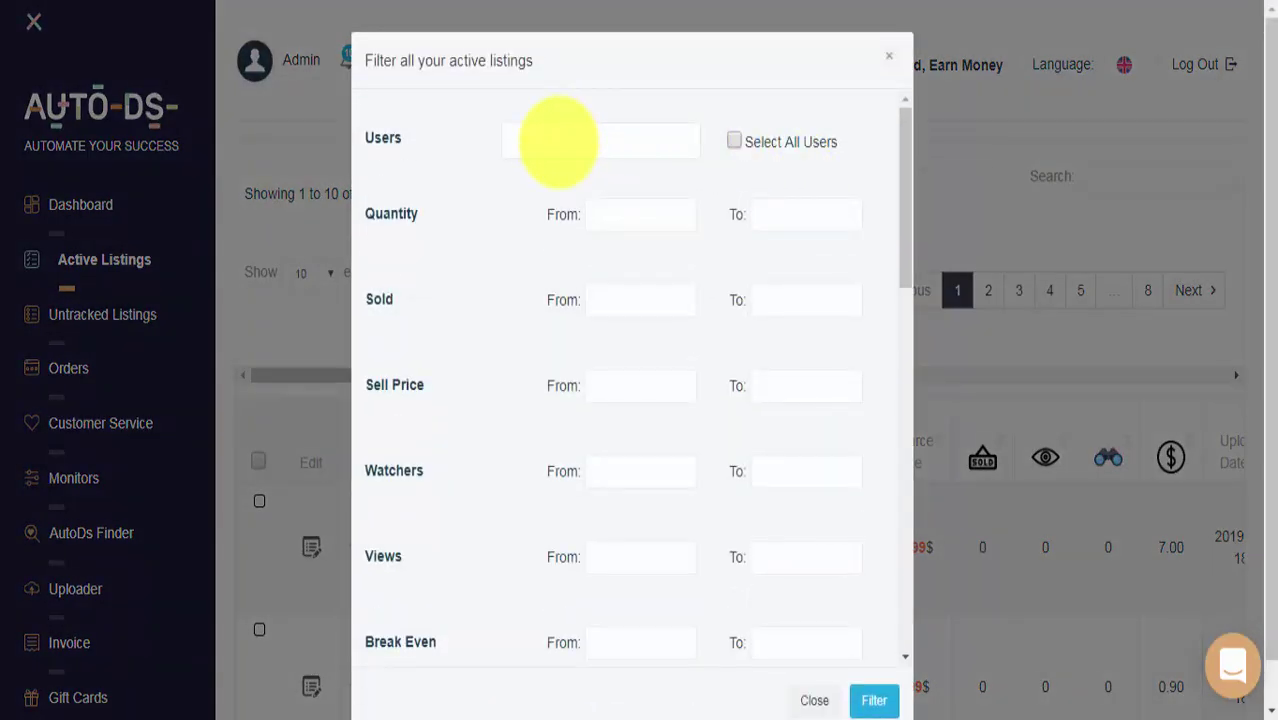
left_click(558, 142)
left_click(551, 180)
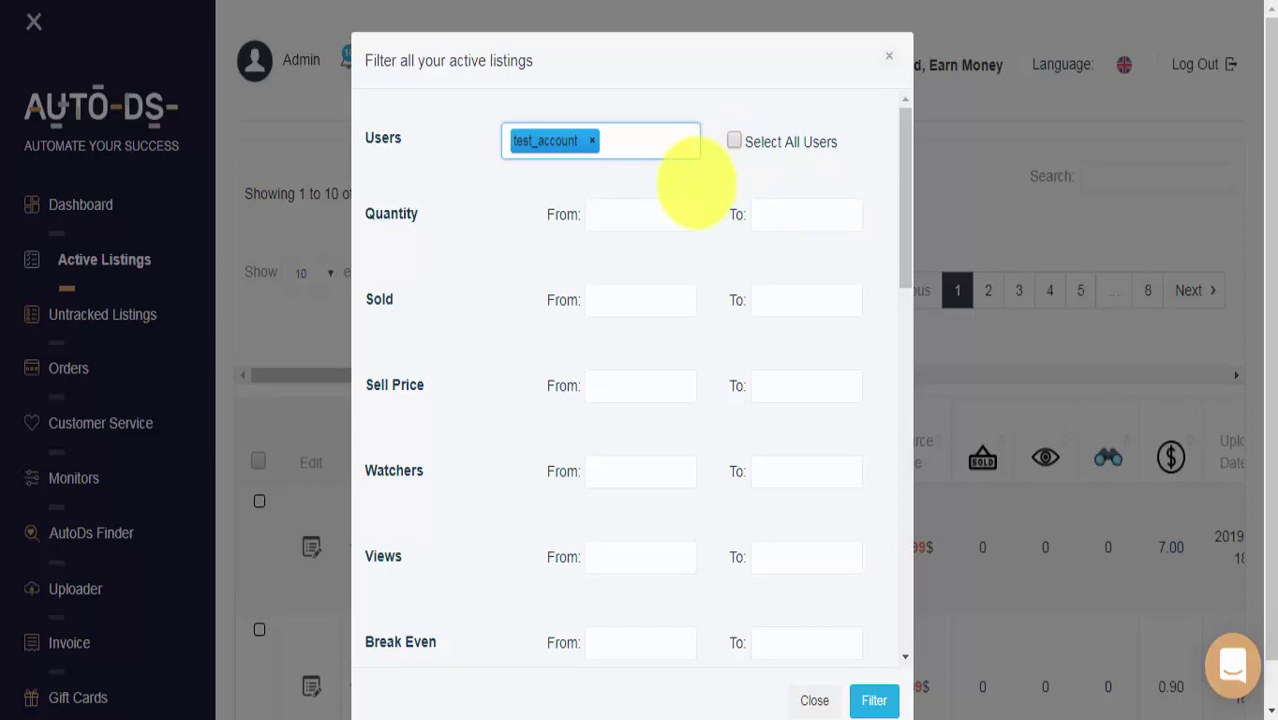
left_click(781, 175)
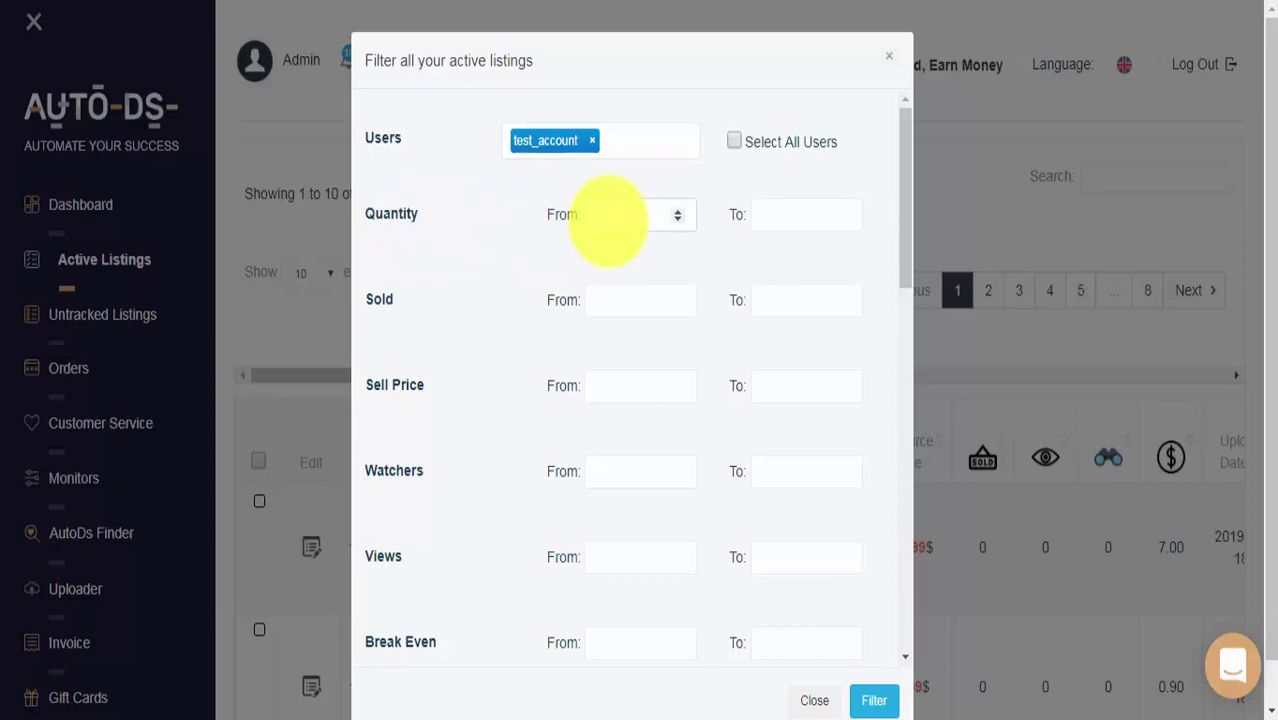
Step: Set the filter's quantity range from 0 to 100 and its minimum sold count to 1
left_click(608, 218)
type("0")
left_click(760, 214)
type("1")
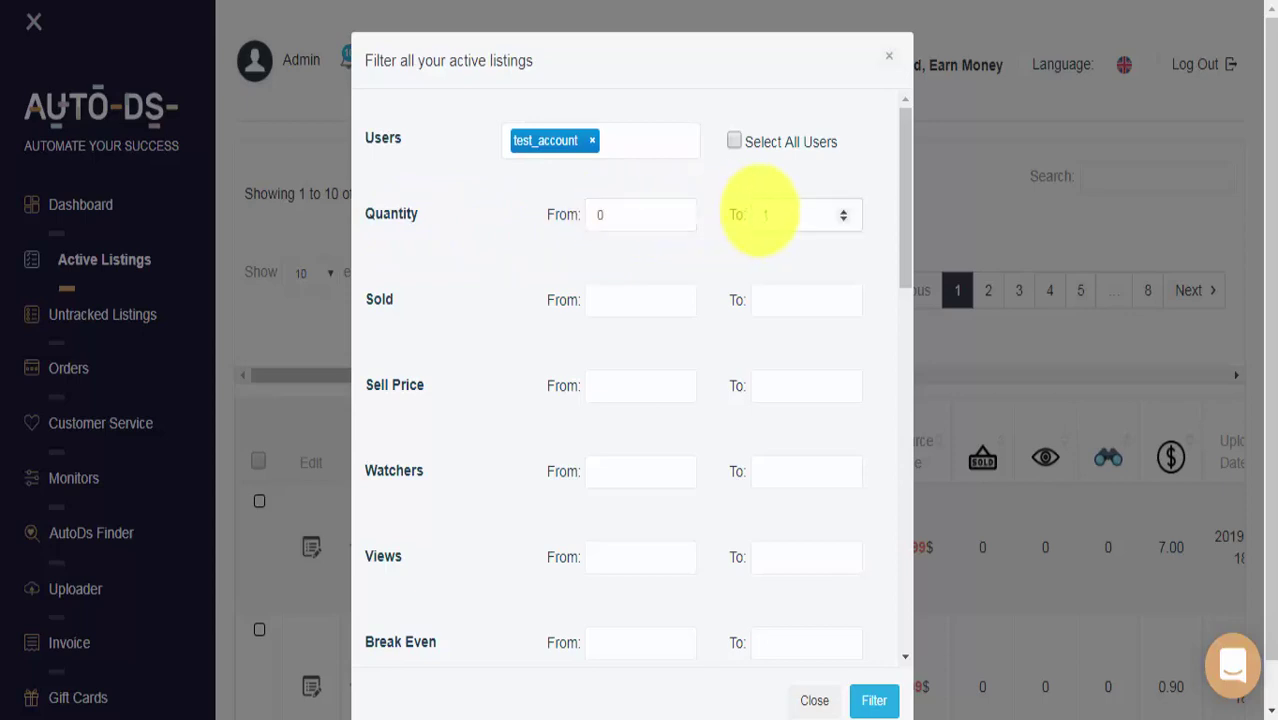
type("00")
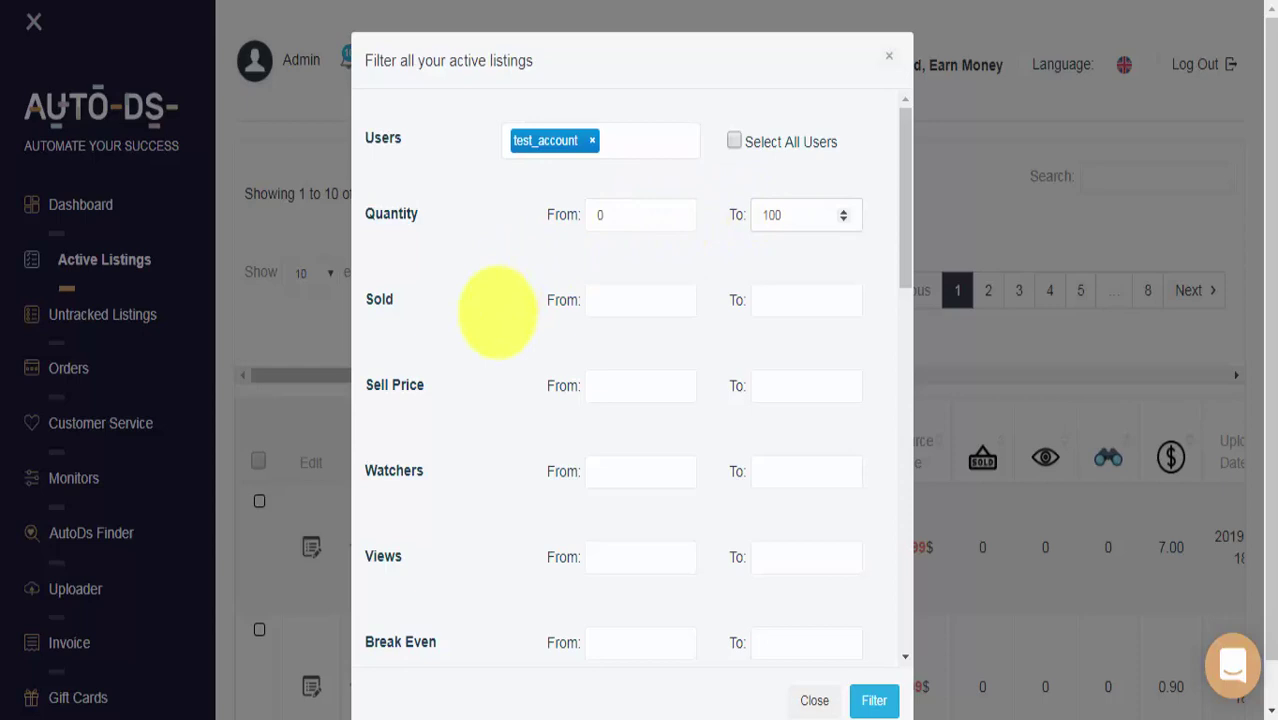
left_click(601, 298)
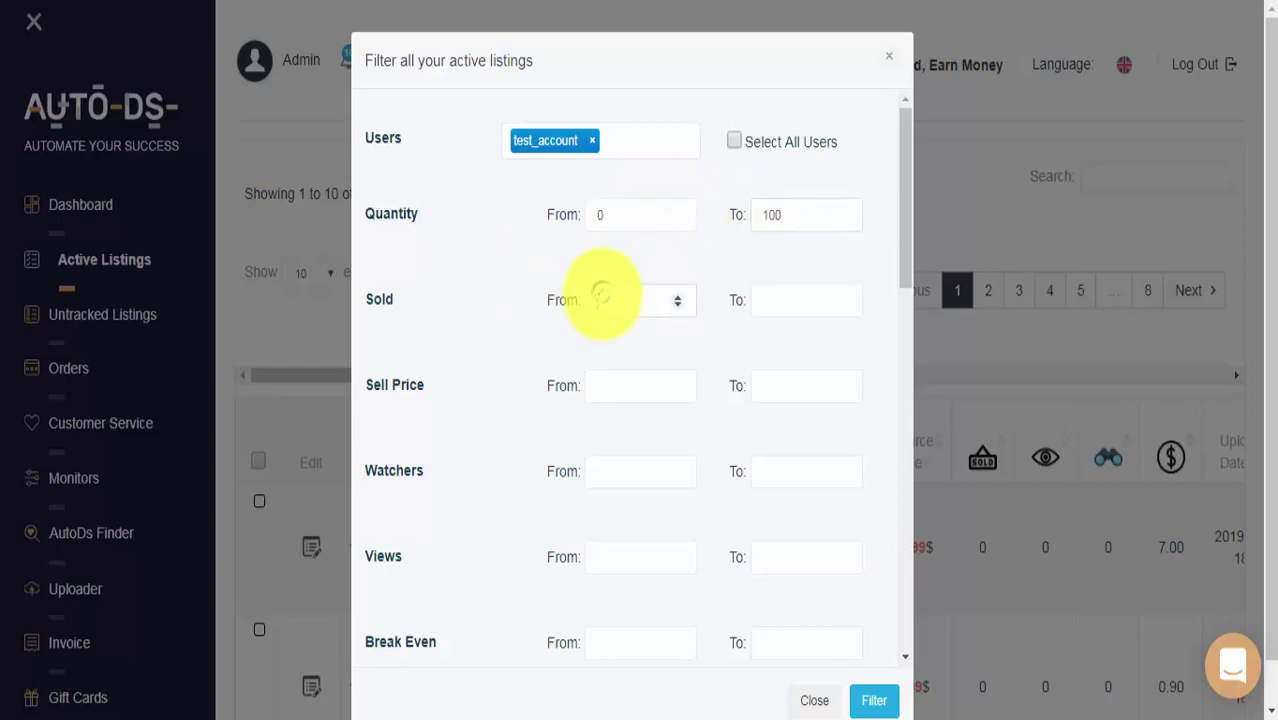
type("1")
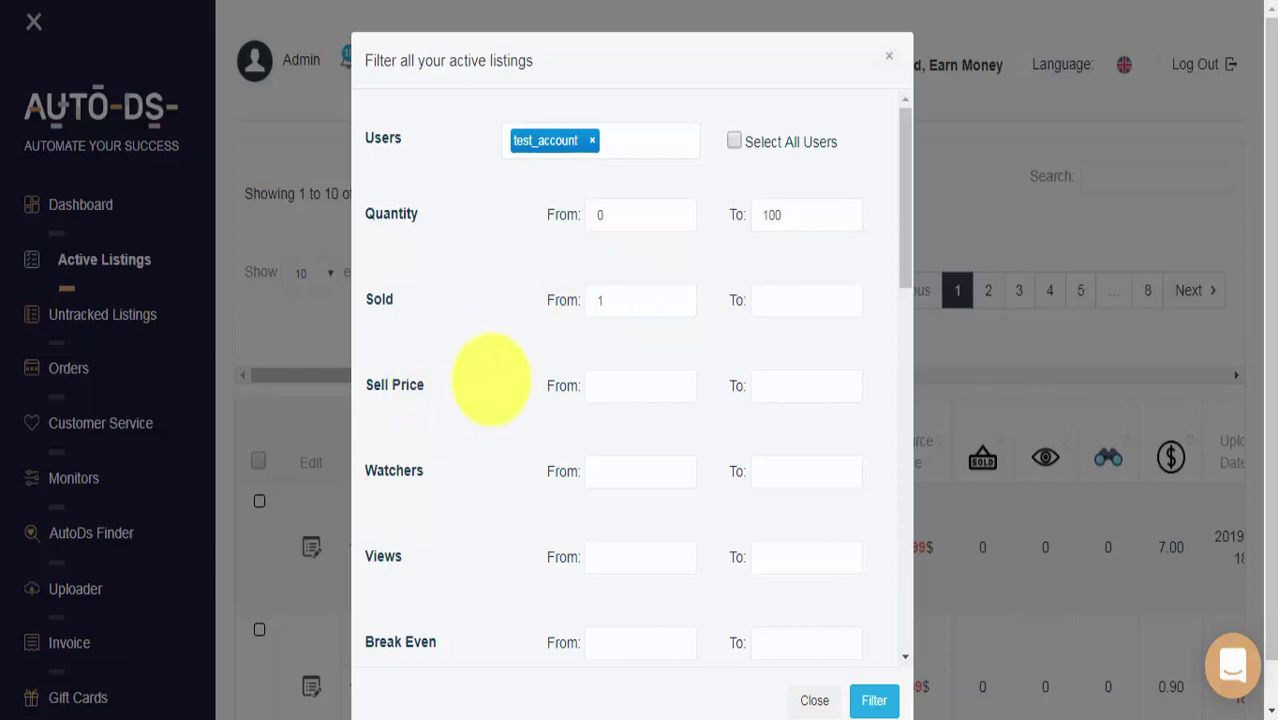
Step: Limit the filter's sell price to a range from 5 to 250
left_click(772, 386)
type("250")
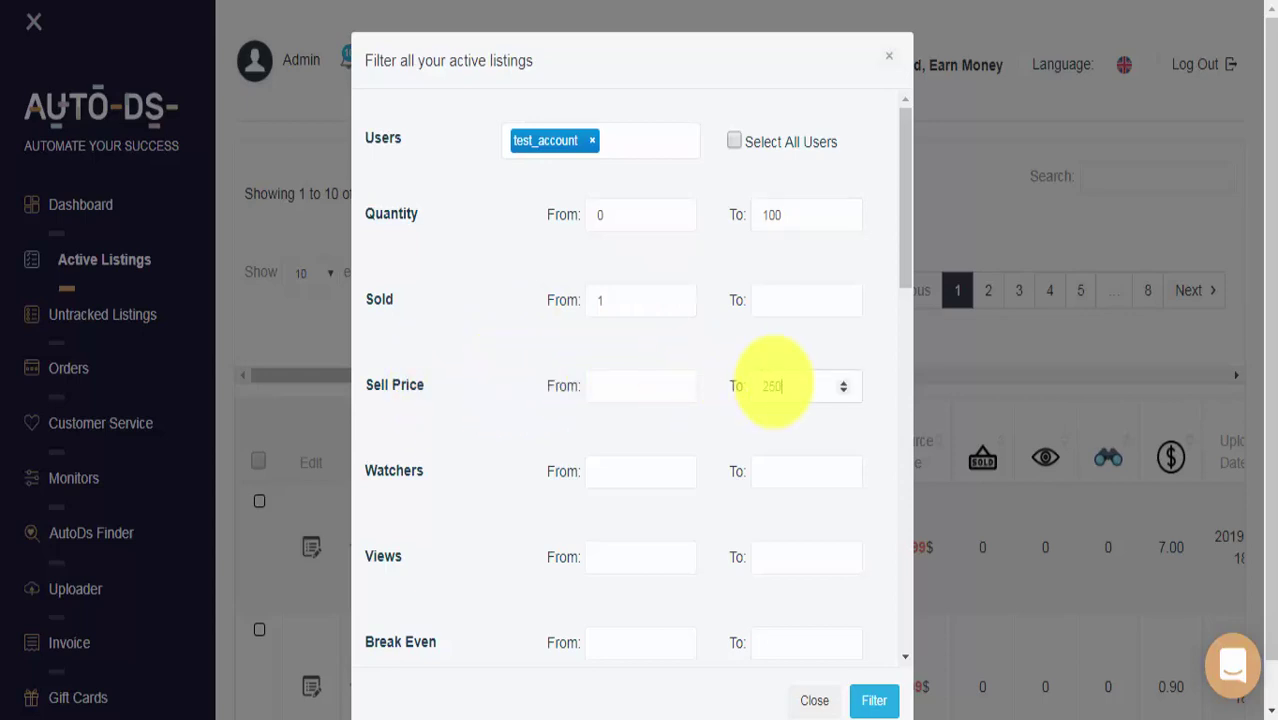
left_click(625, 387)
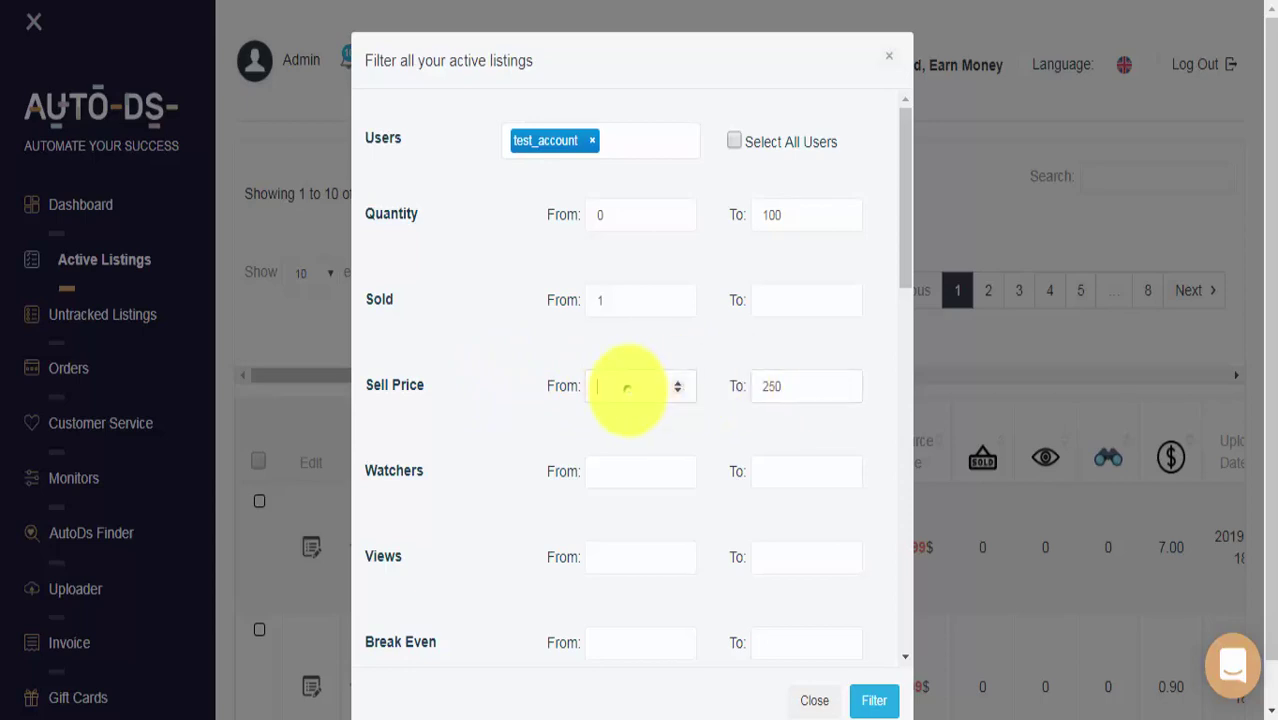
type("5")
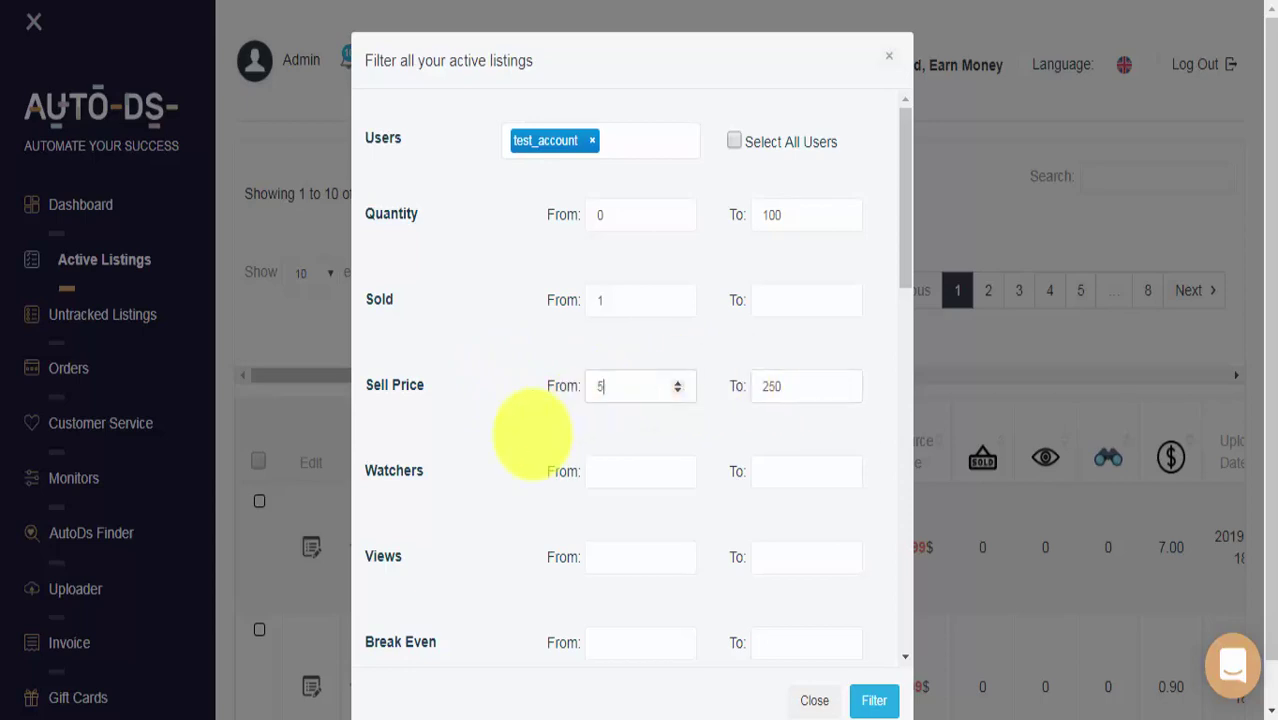
Step: Set the filter's minimum number of views to 20, leaving the watchers range empty
left_click(625, 471)
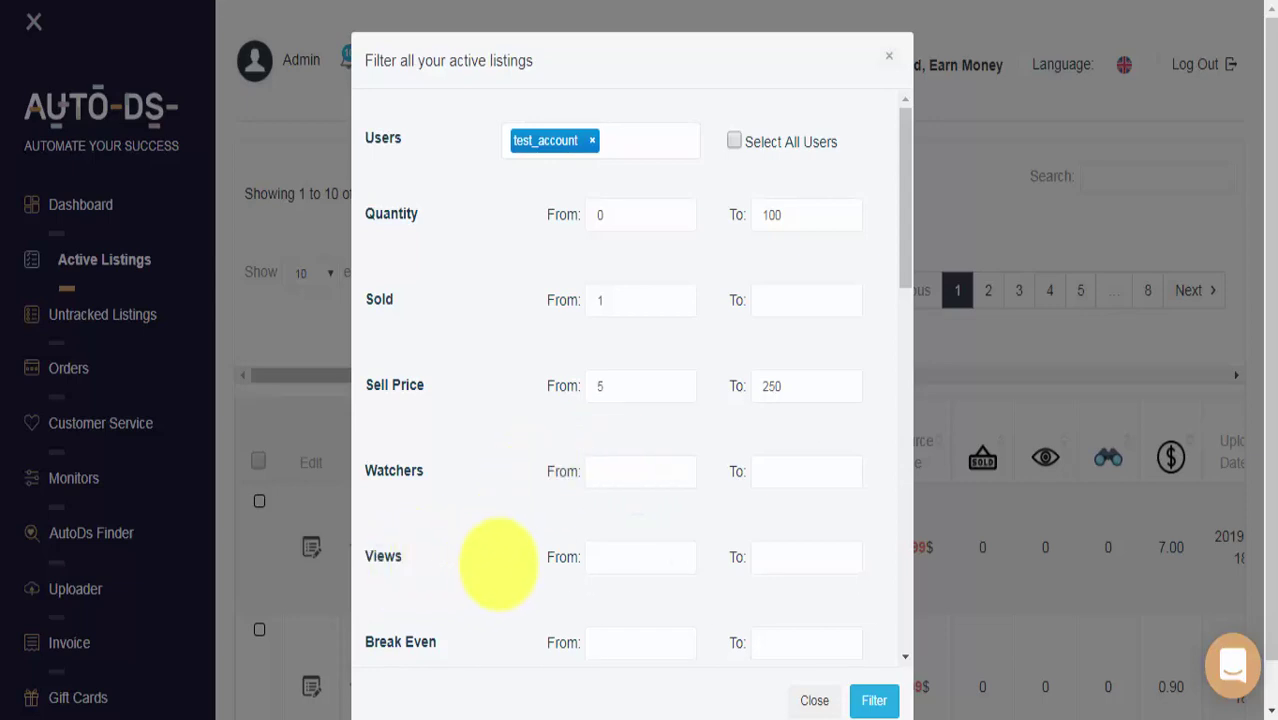
left_click(605, 557)
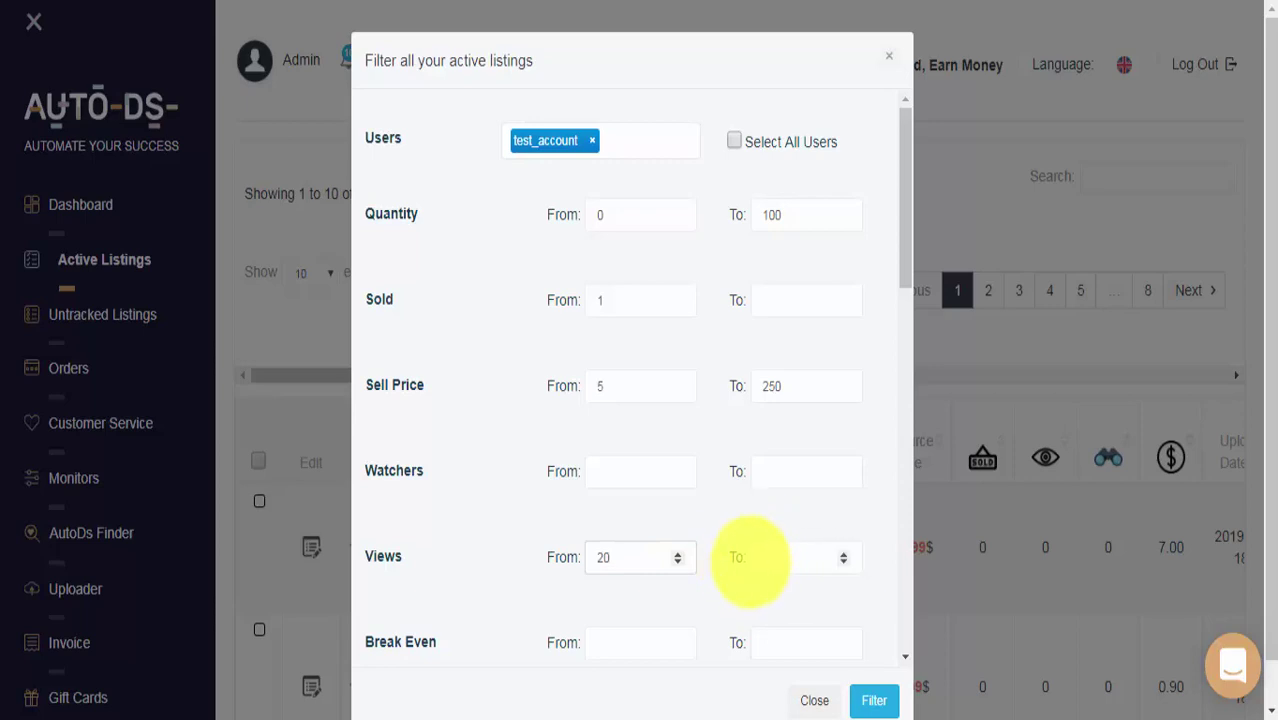
left_click(730, 524)
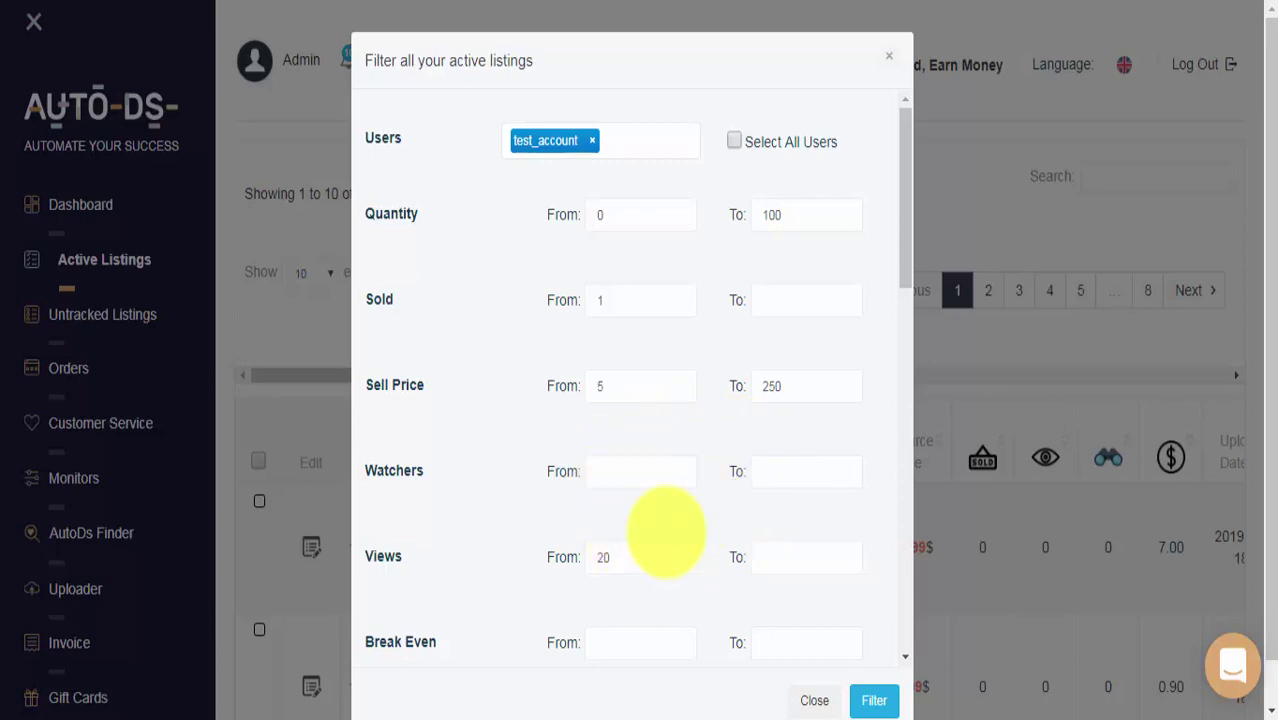
Step: Set the sold quantity in date range to 1 and include only listings with no tags
left_click_drag(903, 222, 906, 398)
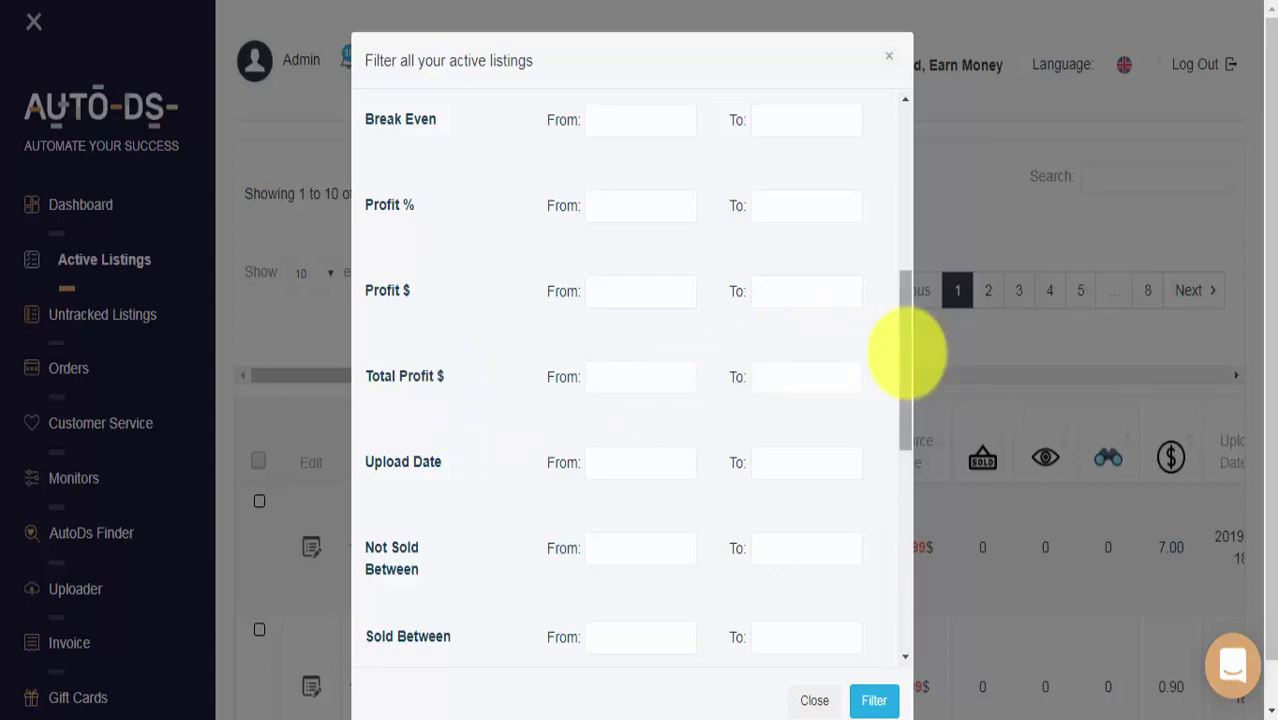
left_click_drag(907, 357, 899, 457)
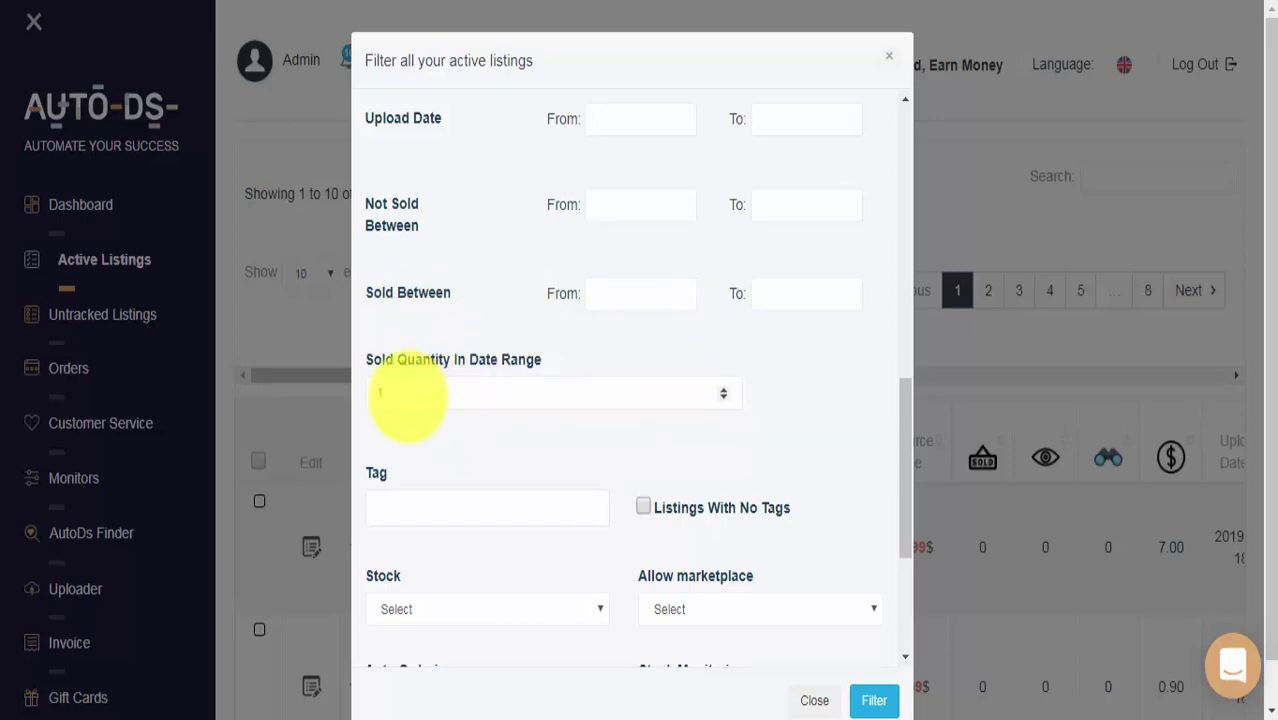
left_click(395, 388)
type("1")
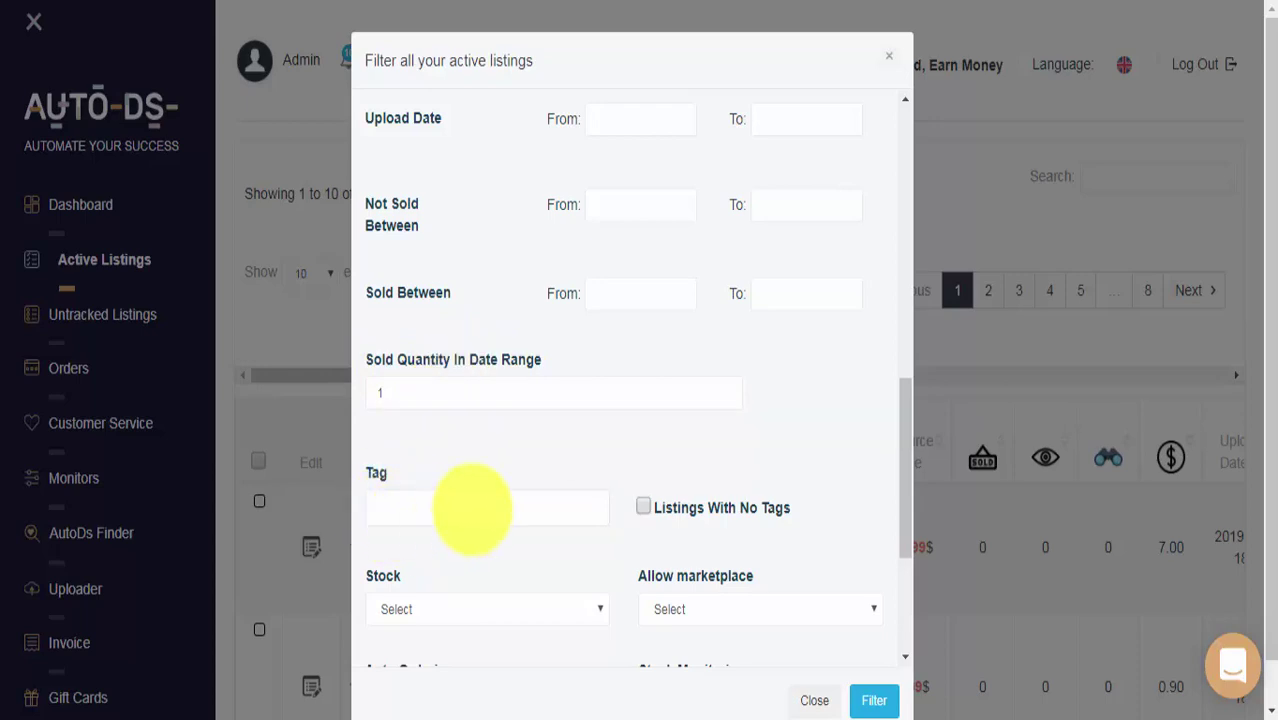
left_click(642, 507)
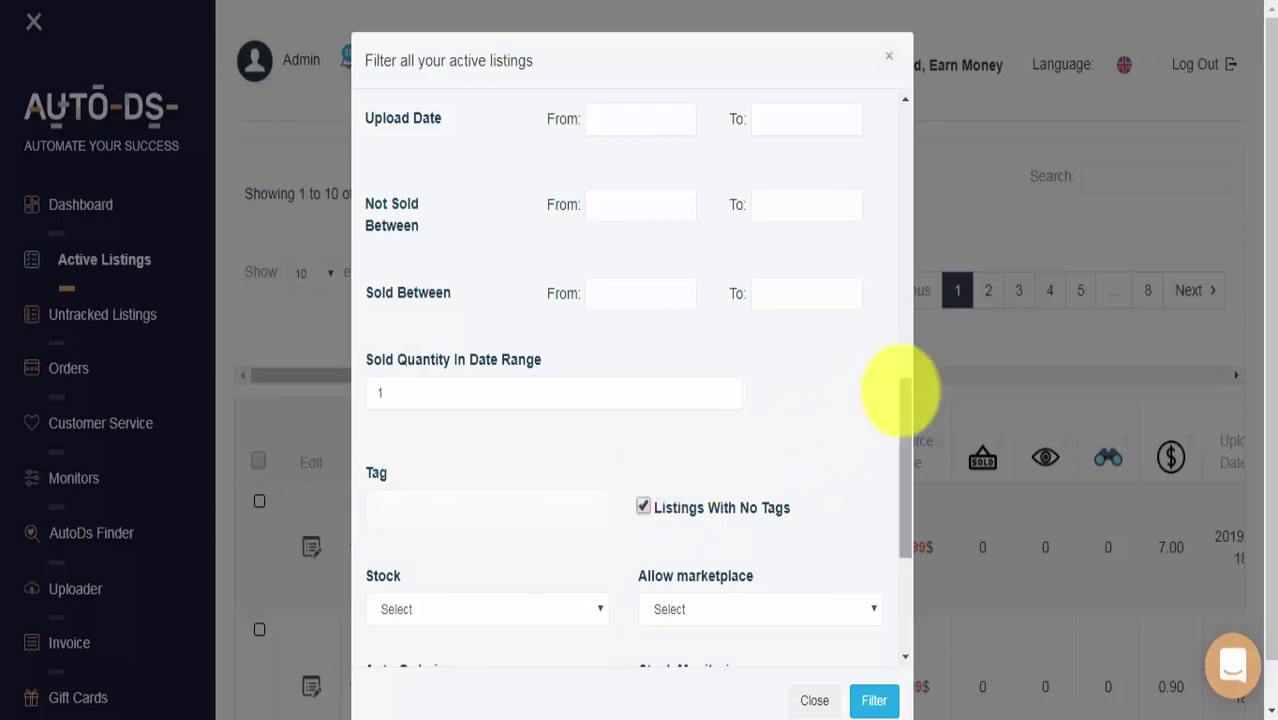
Step: Set the filter's stock condition to In Stock
left_click_drag(900, 390, 901, 508)
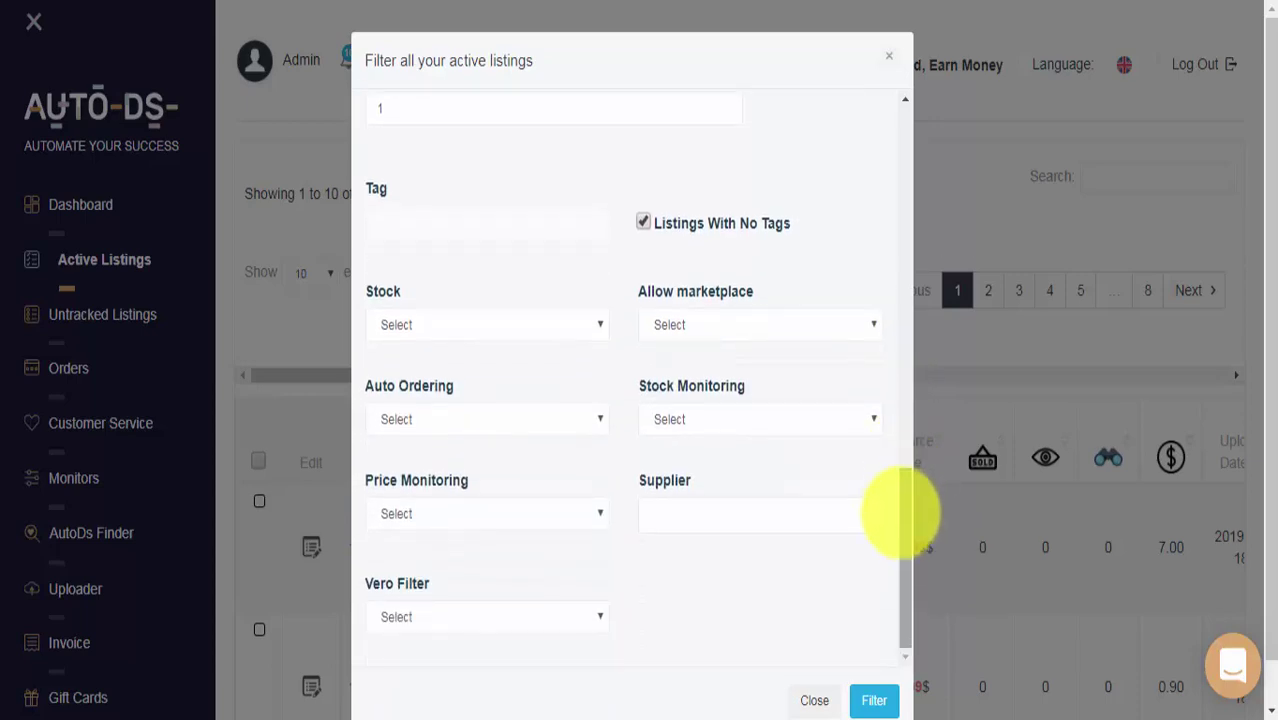
left_click(412, 322)
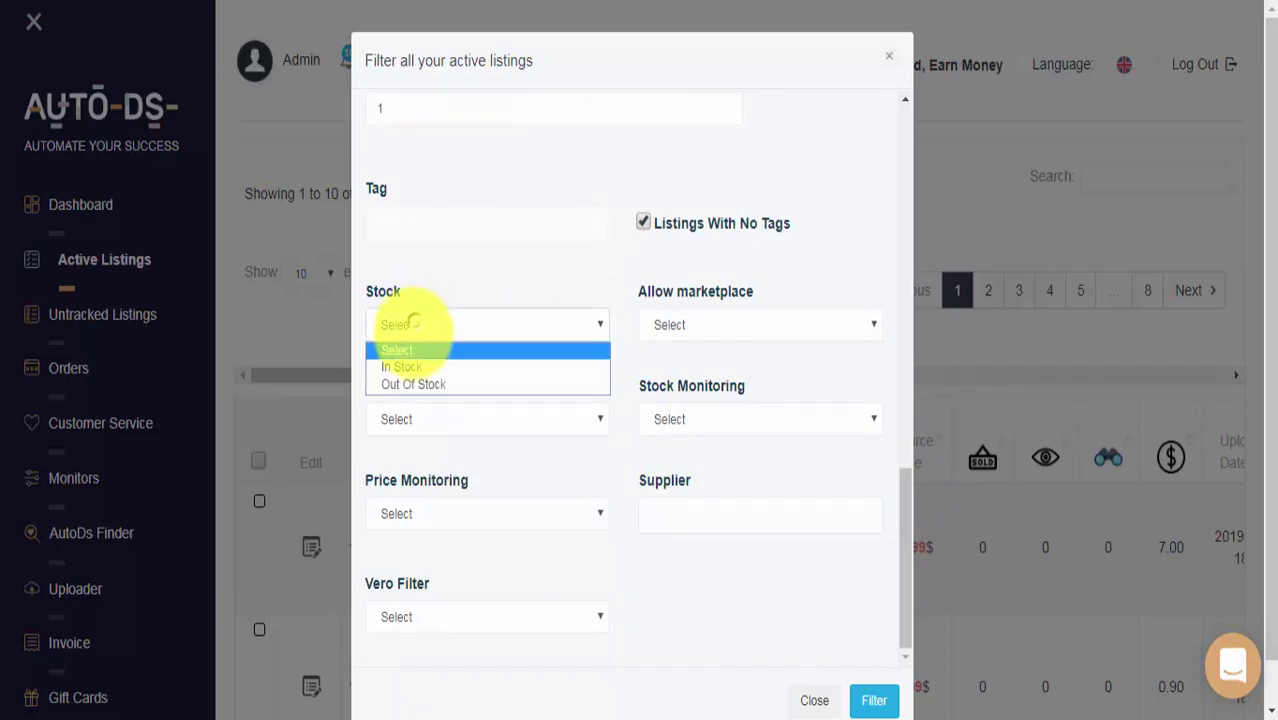
left_click(408, 366)
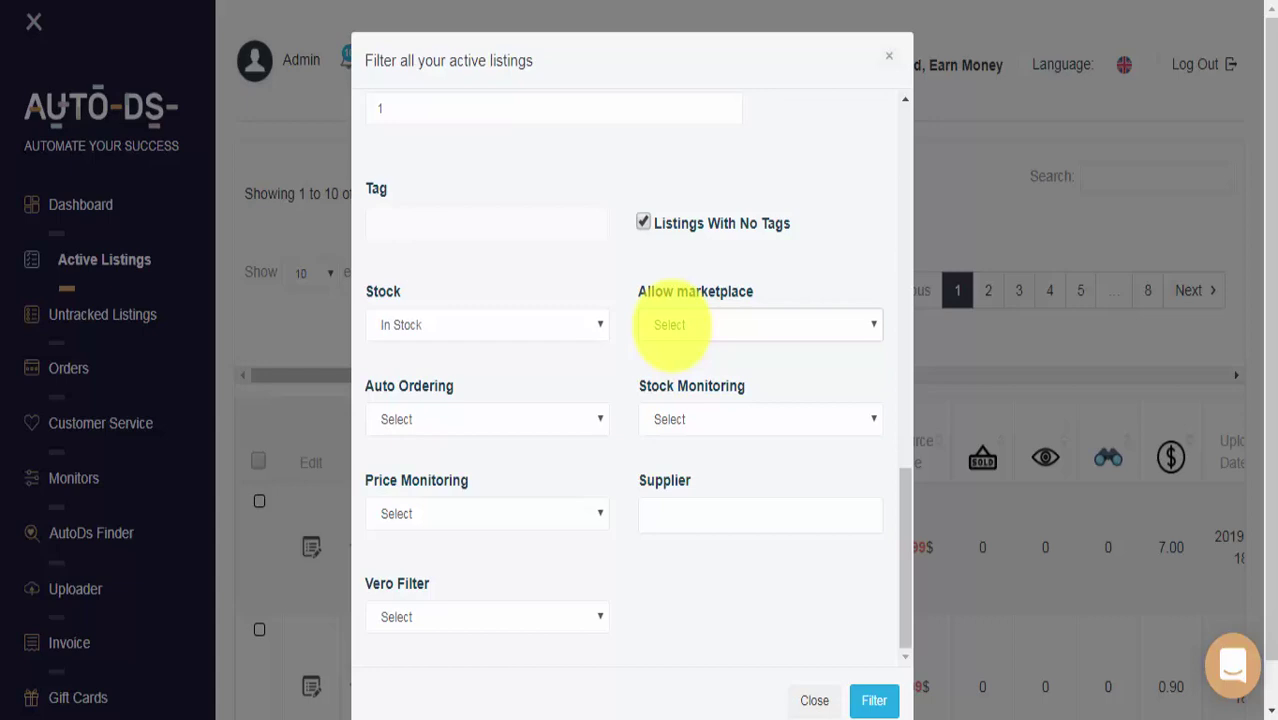
Step: Examine the available options for Allow marketplace, Stock Monitoring, Auto Ordering and Price Monitoring without choosing any
left_click(670, 324)
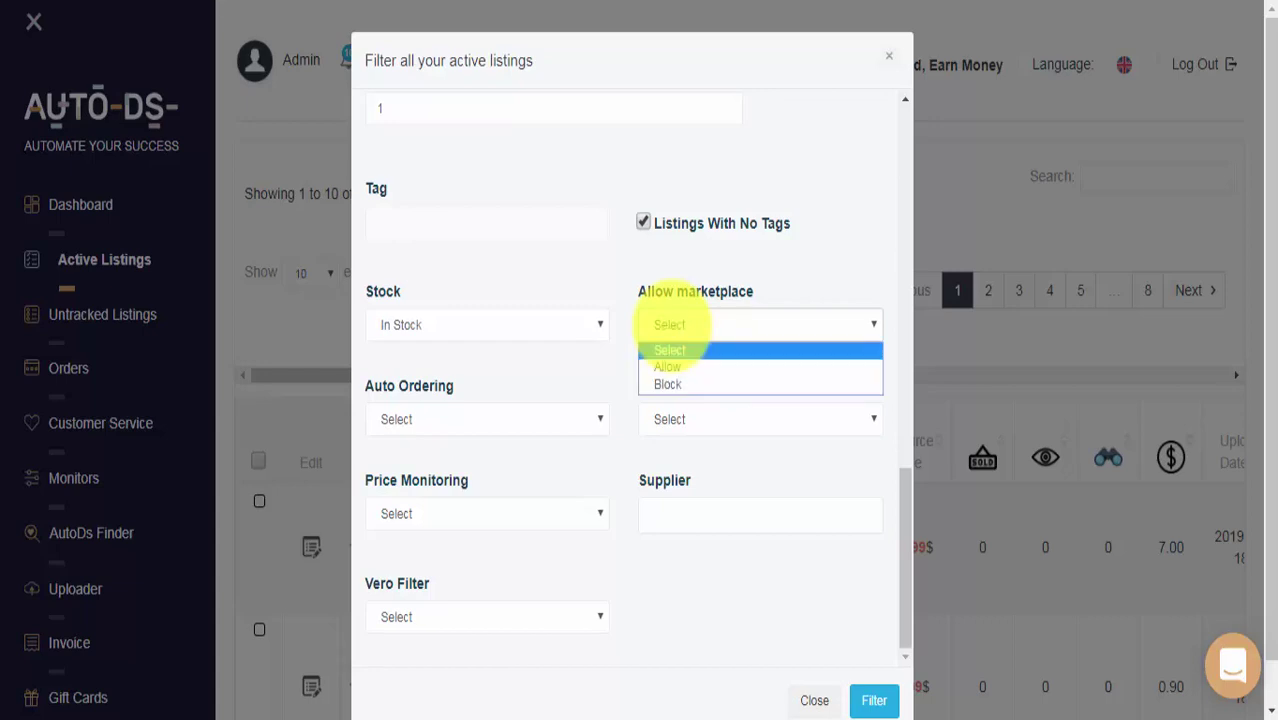
left_click(670, 324)
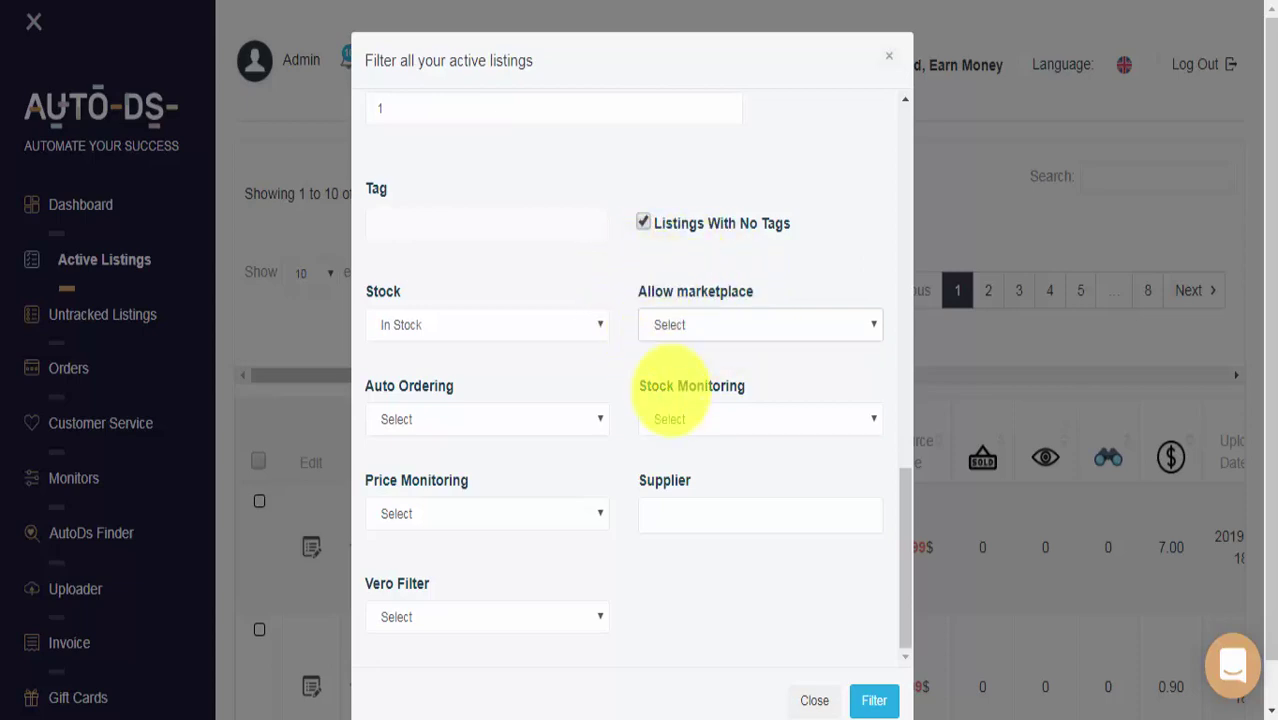
left_click(672, 419)
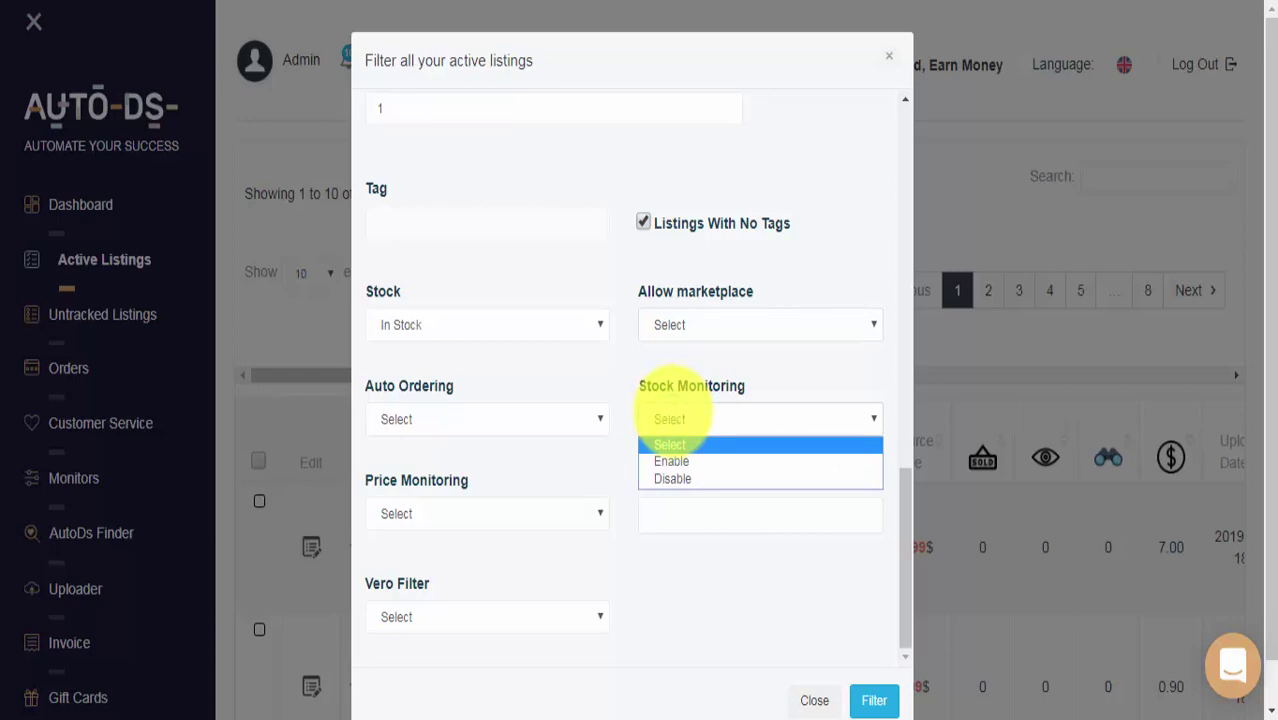
left_click(671, 416)
left_click(458, 415)
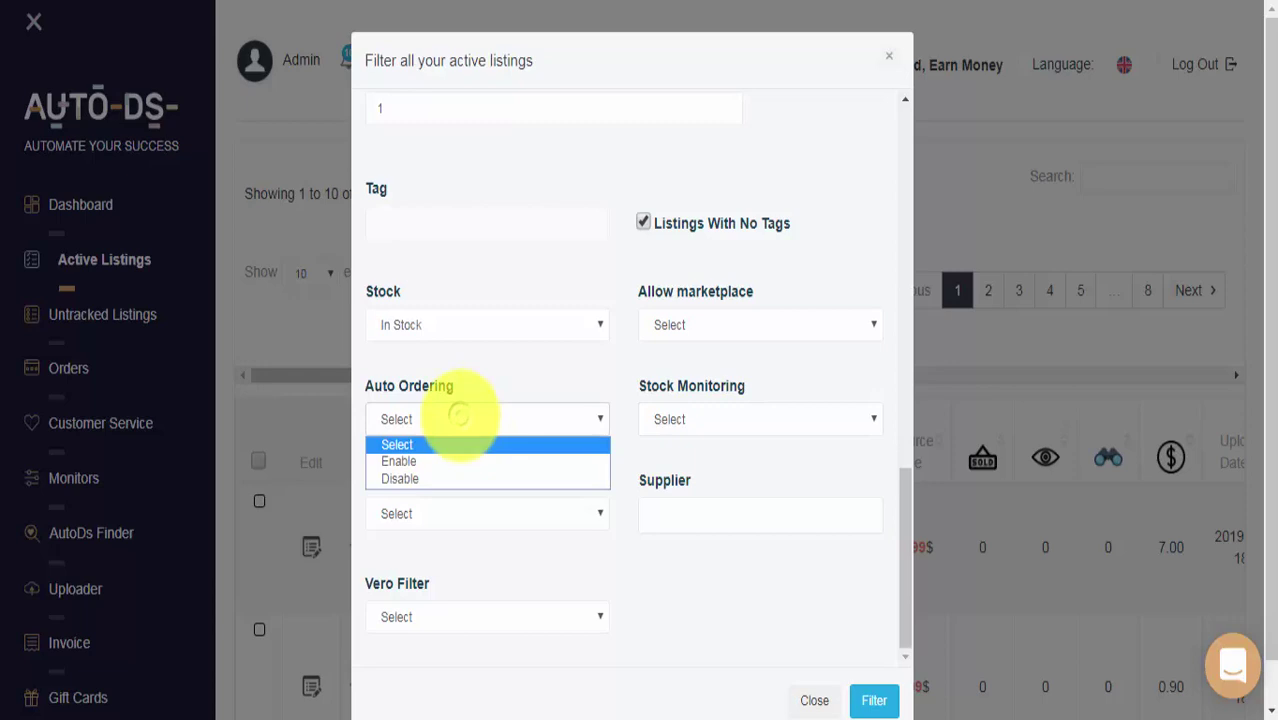
left_click(459, 416)
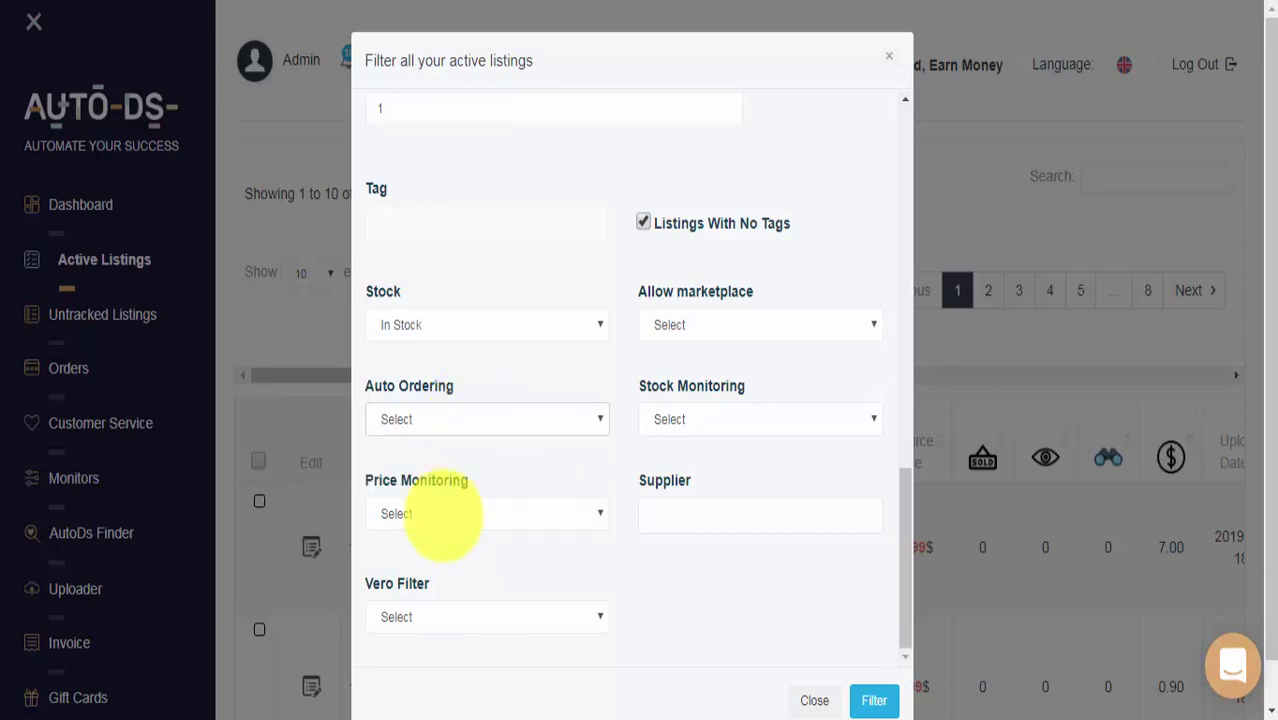
left_click(442, 514)
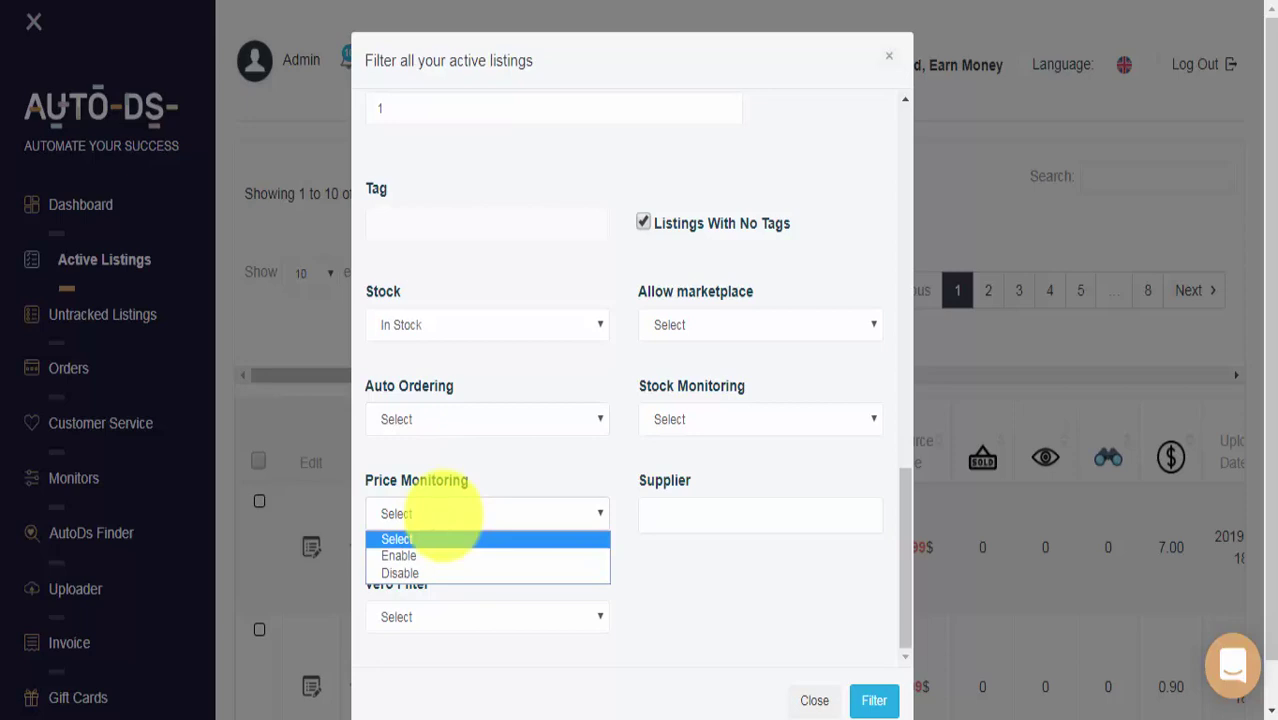
left_click(442, 514)
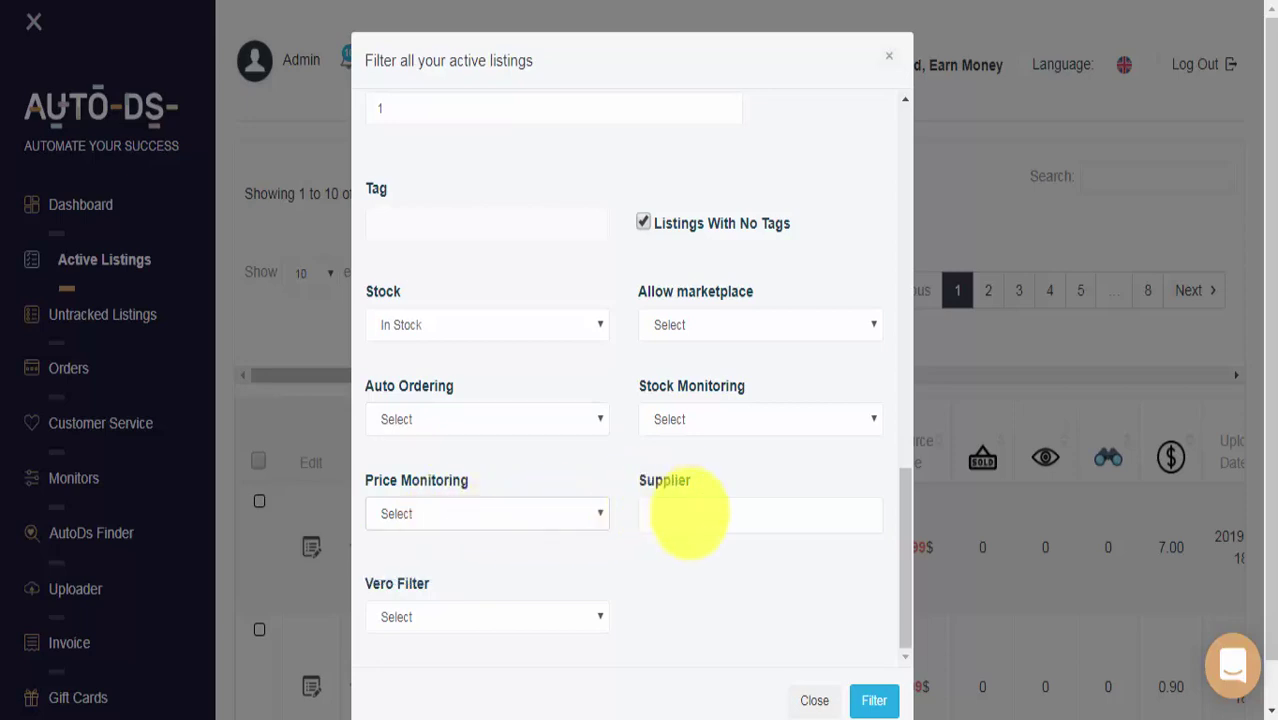
Step: Add Amazon US as the supplier in the listing filter
left_click(688, 513)
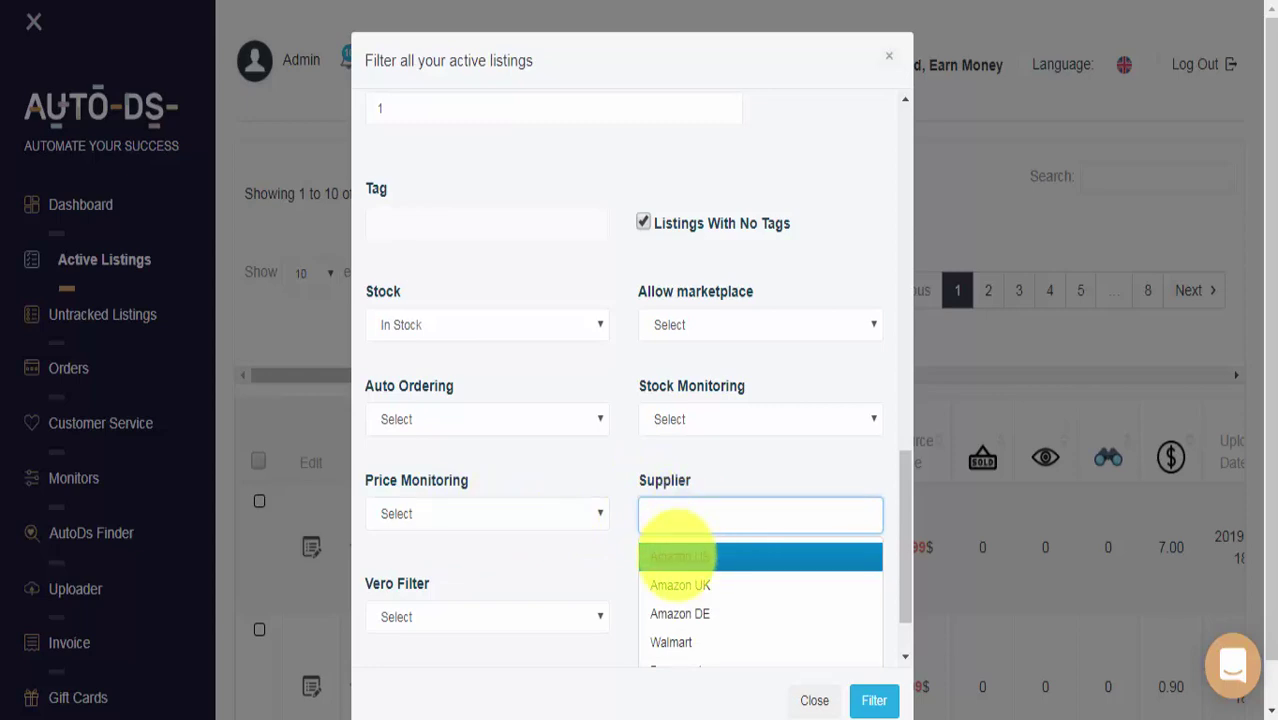
left_click(677, 553)
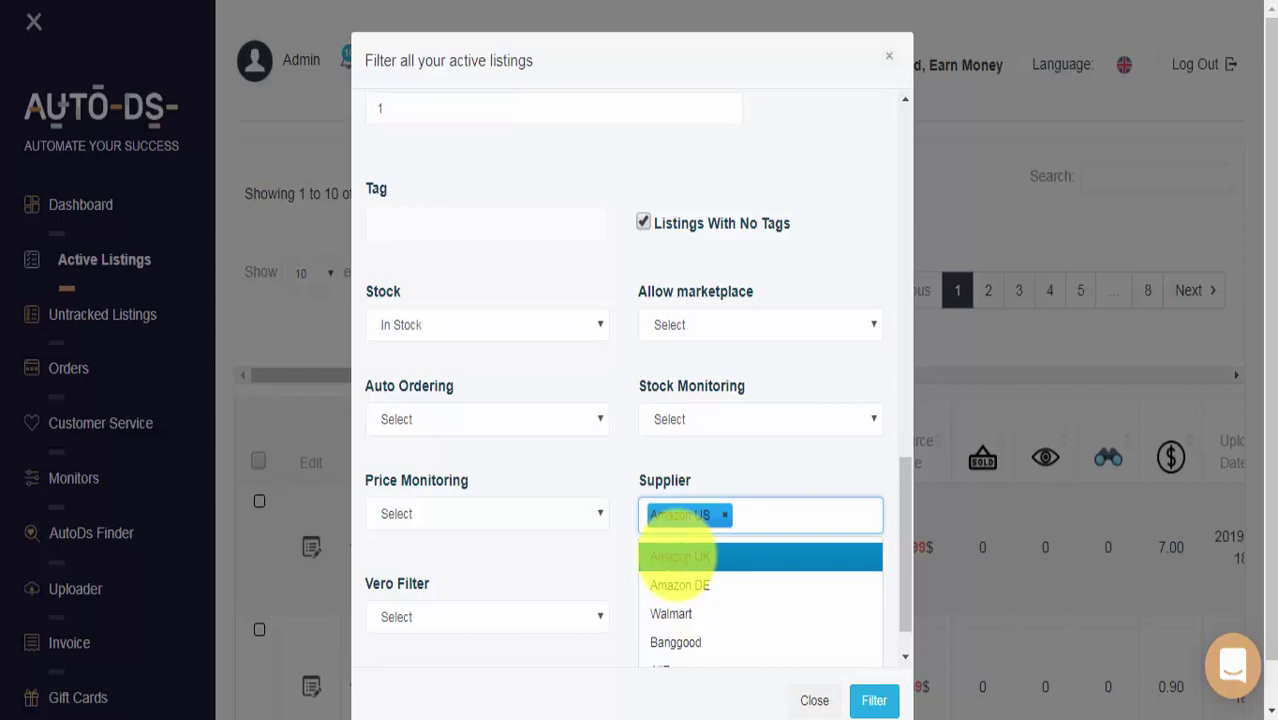
left_click(718, 472)
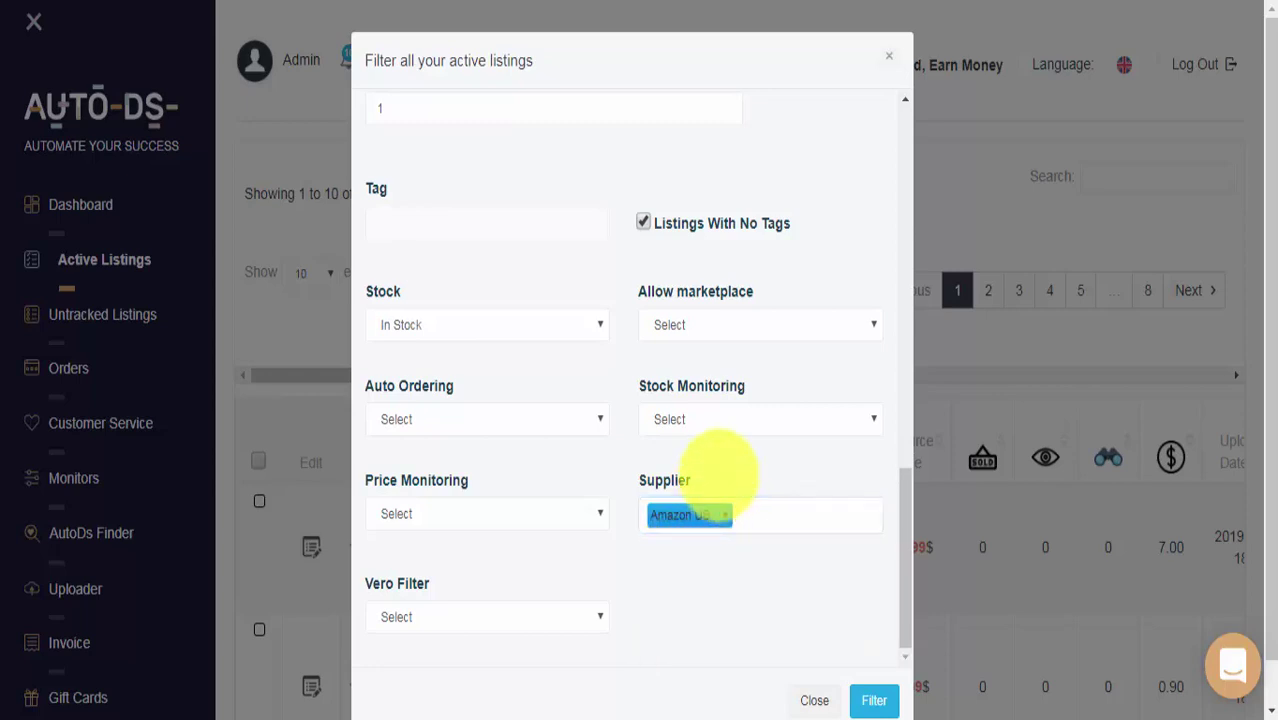
Step: Set the Vero Filter to All Vero Items and apply the filter to the active listings
left_click(453, 617)
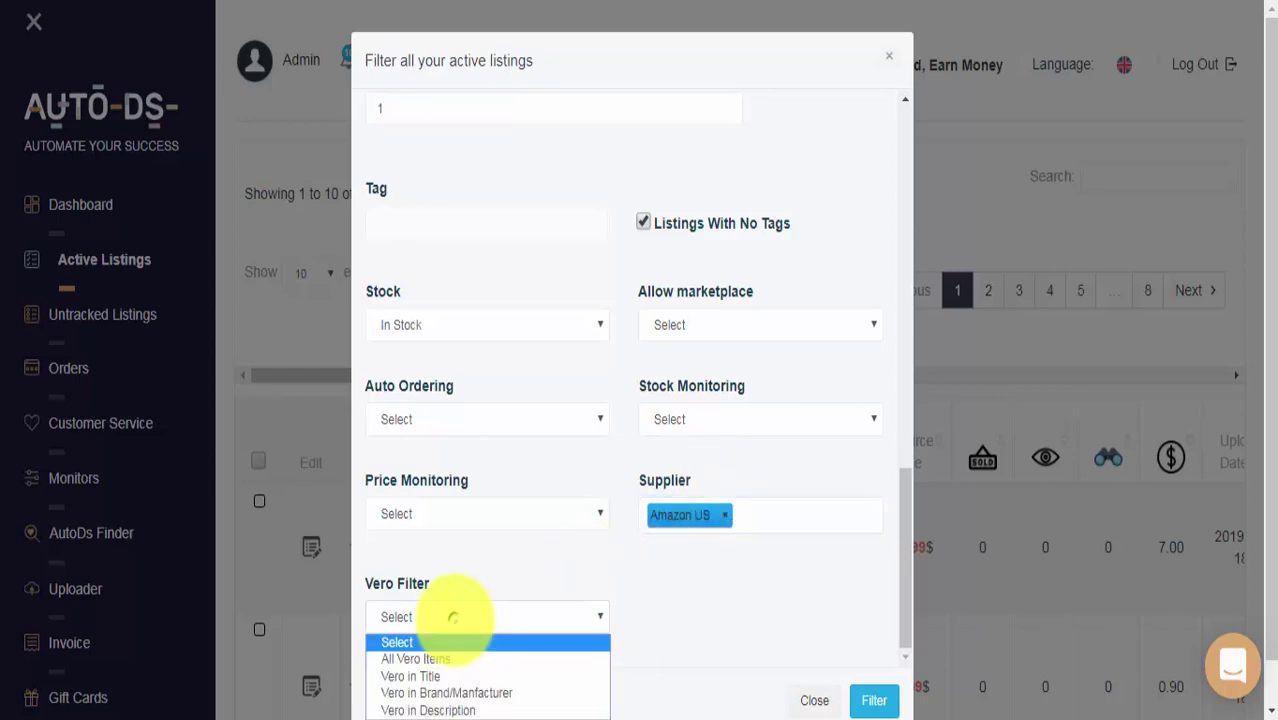
scroll(455, 612, "down", 1)
left_click(455, 572)
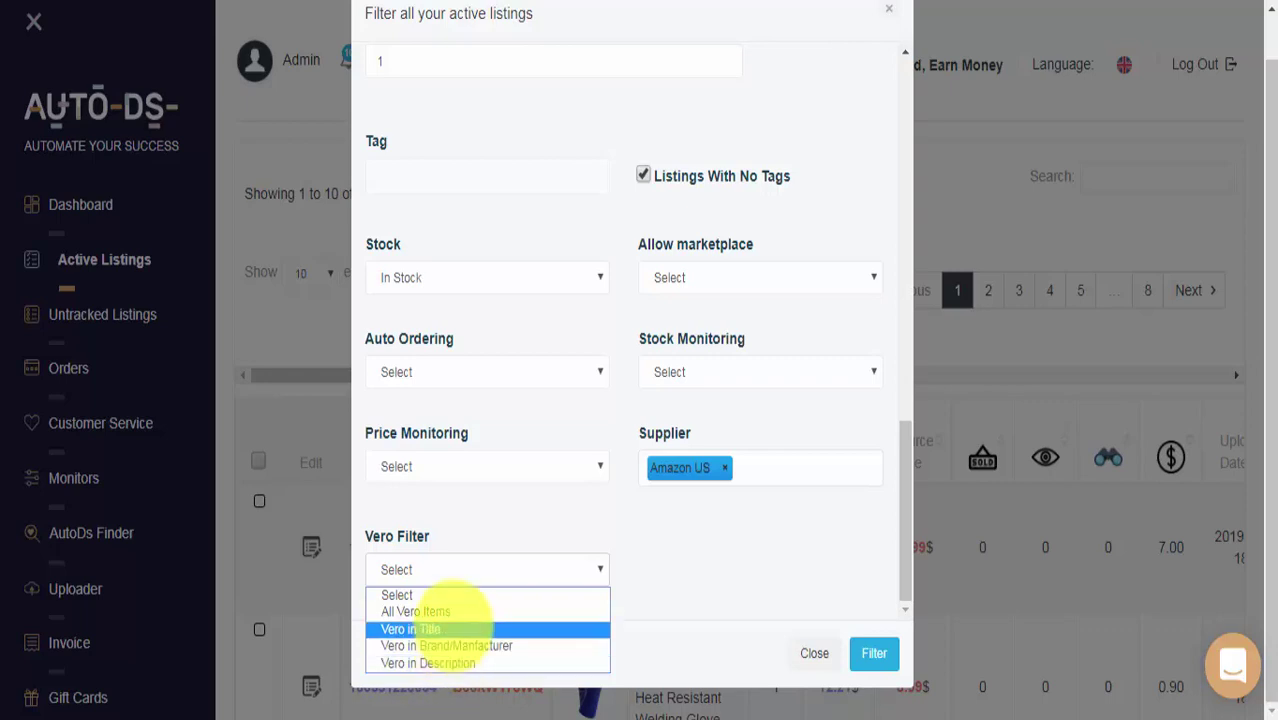
left_click(458, 611)
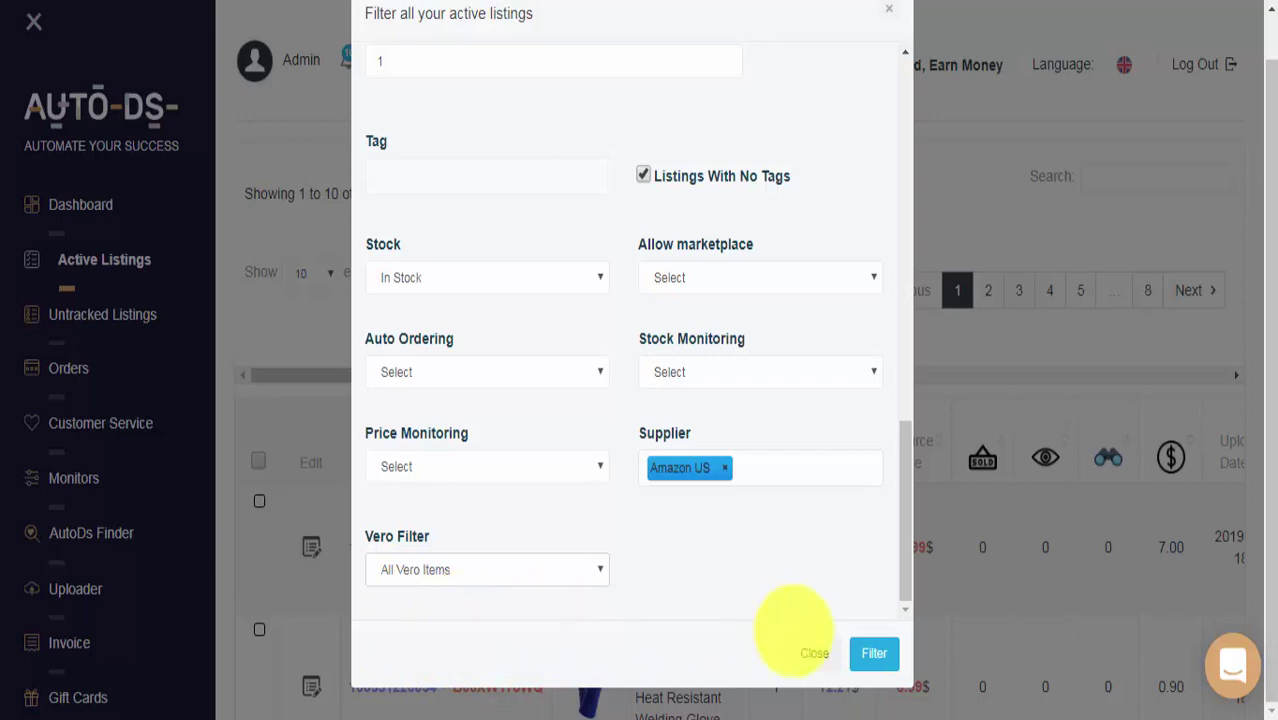
left_click(874, 653)
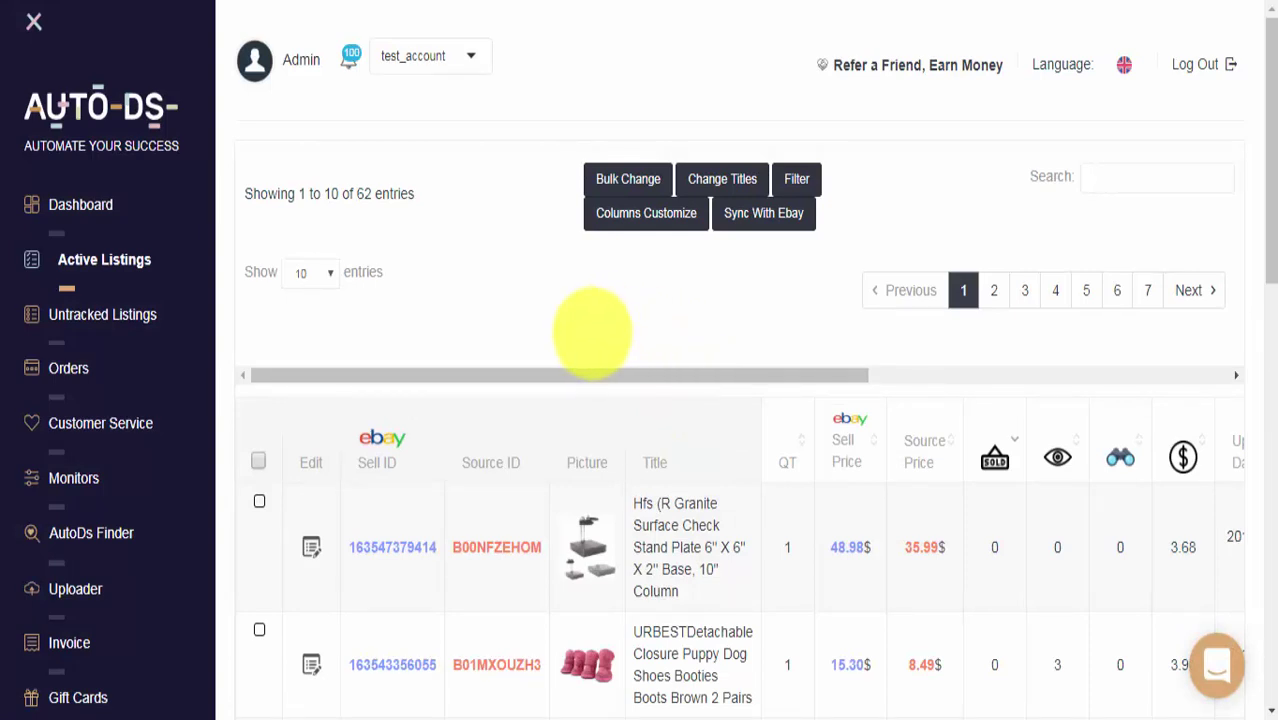
Step: Select the first two listings and enter a bulk change of the current $ profit by 3
left_click(259, 501)
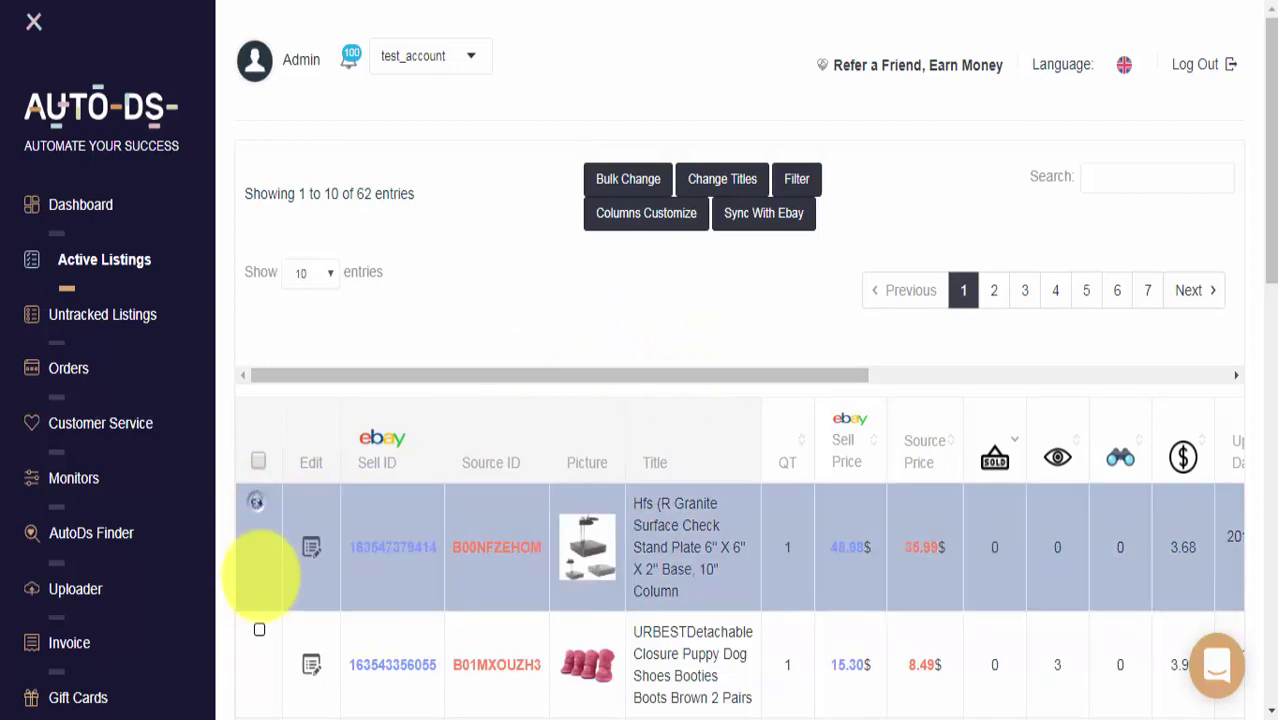
left_click(259, 629)
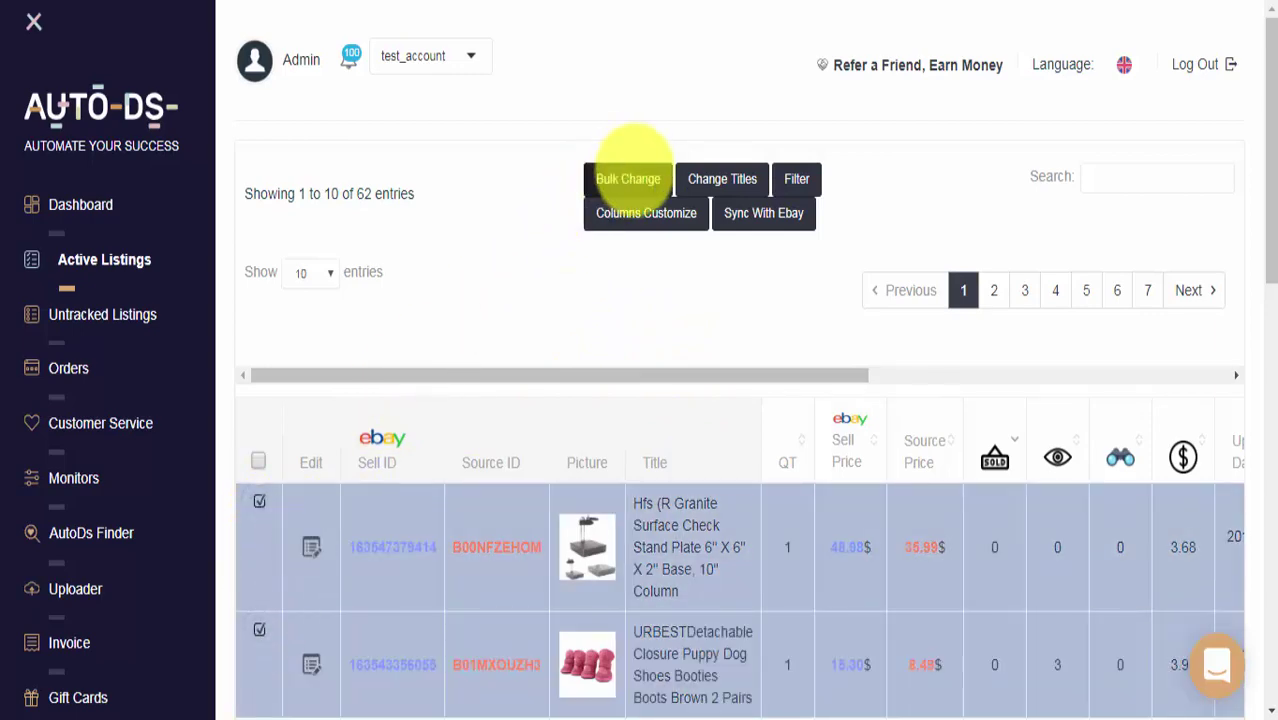
left_click(630, 170)
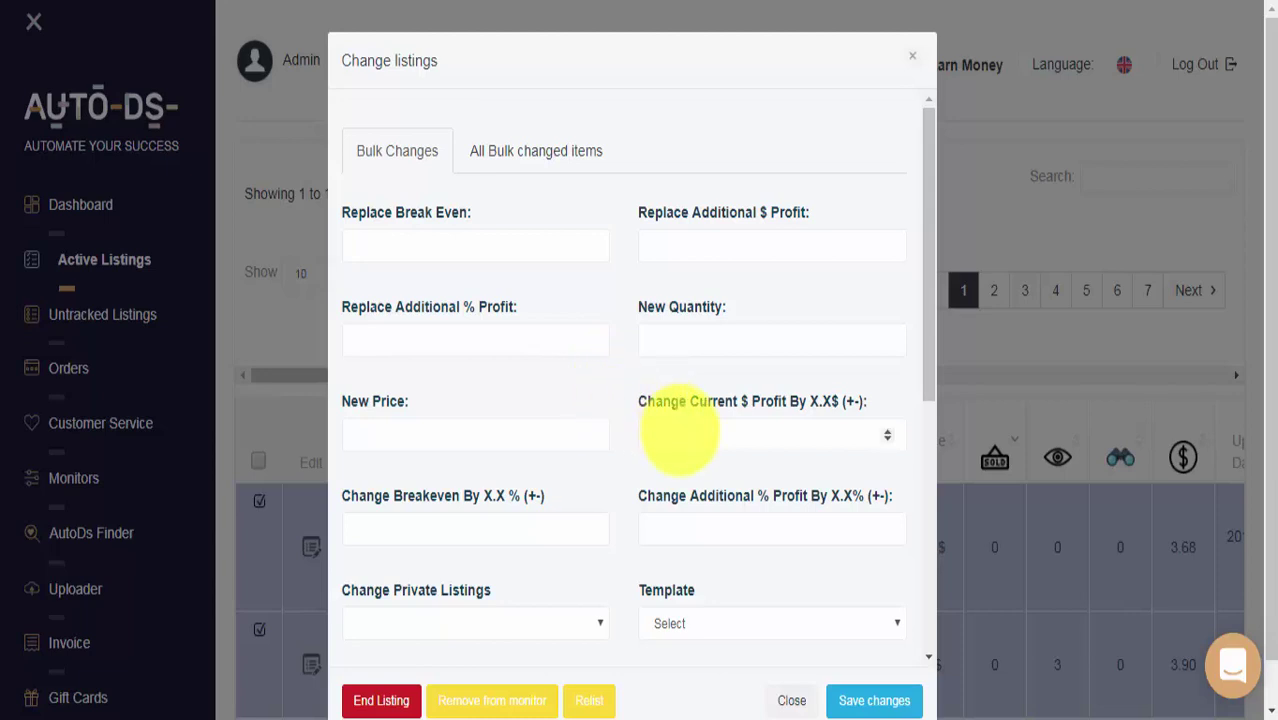
left_click(677, 432)
type("3")
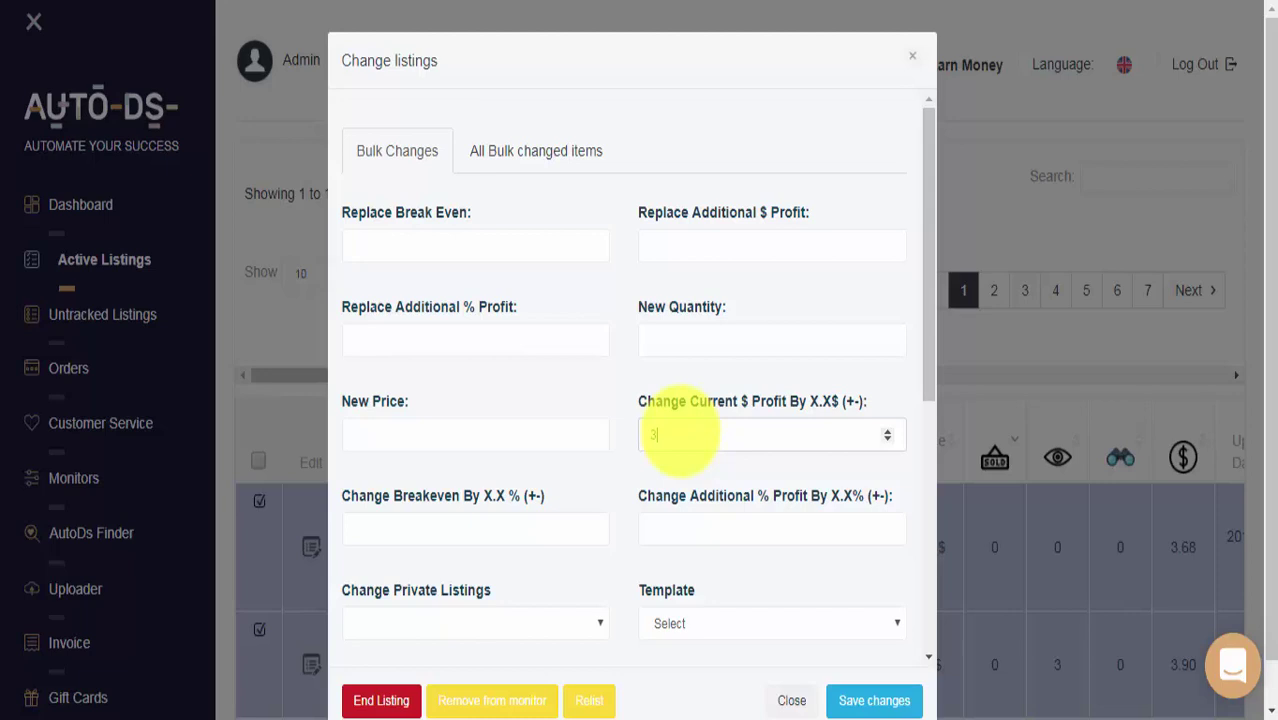
Step: Extend the bulk change to ALL listings, then save it and confirm changing the details
left_click_drag(927, 250, 941, 522)
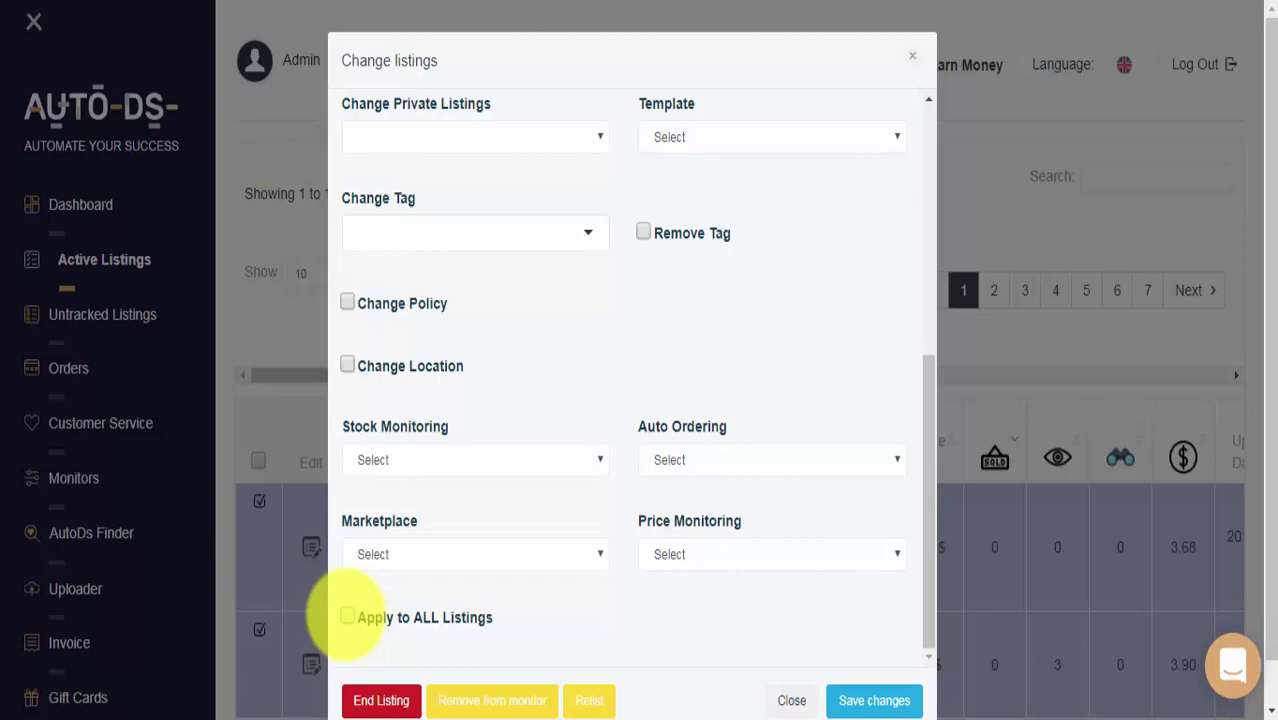
left_click(347, 617)
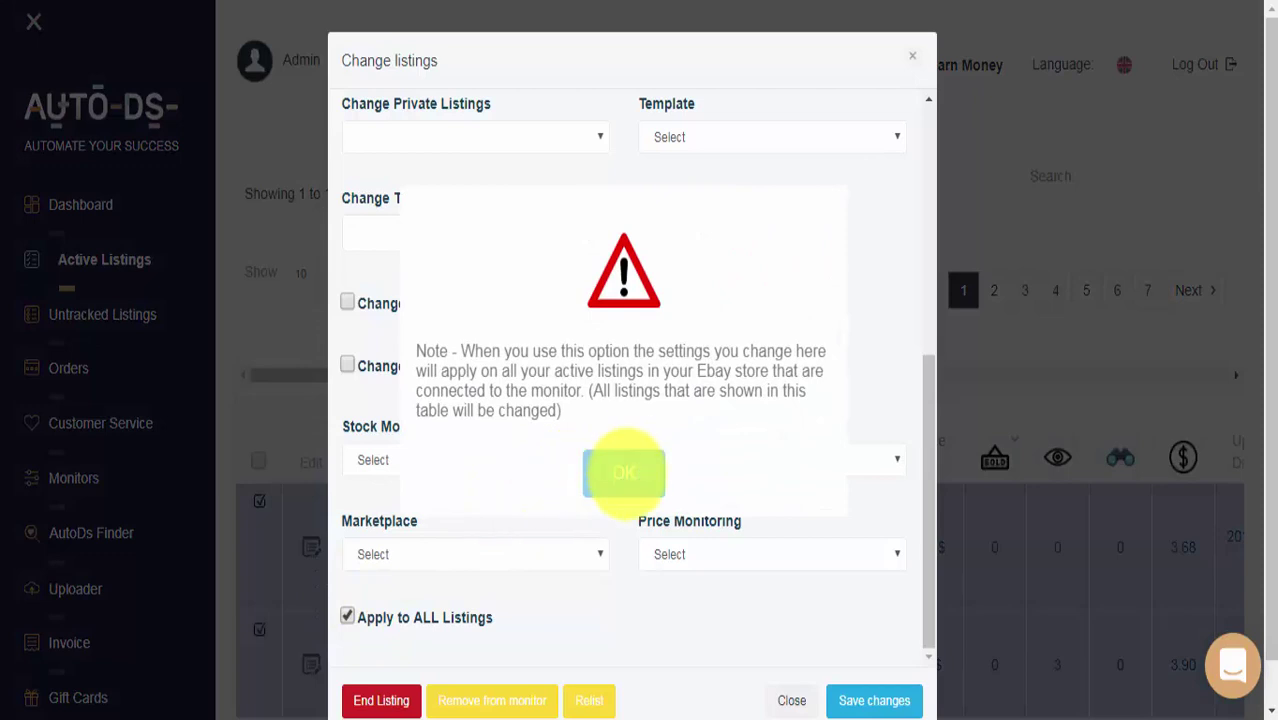
left_click(624, 473)
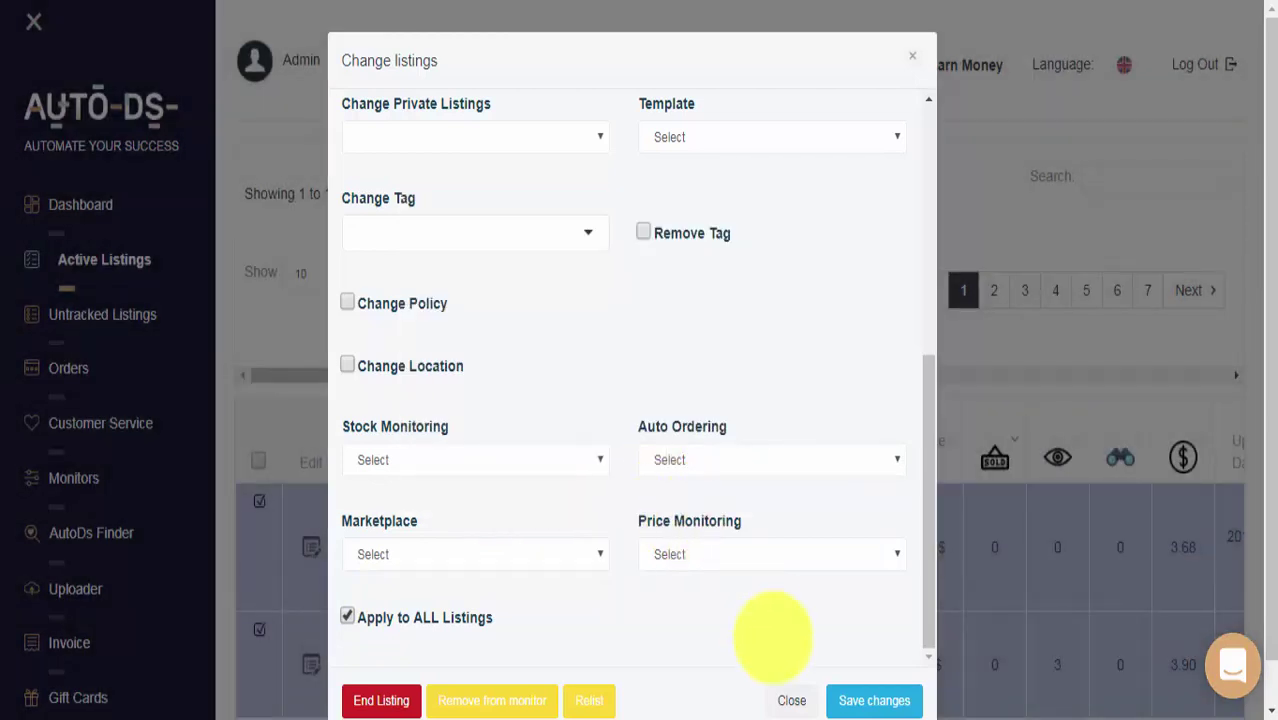
left_click(862, 698)
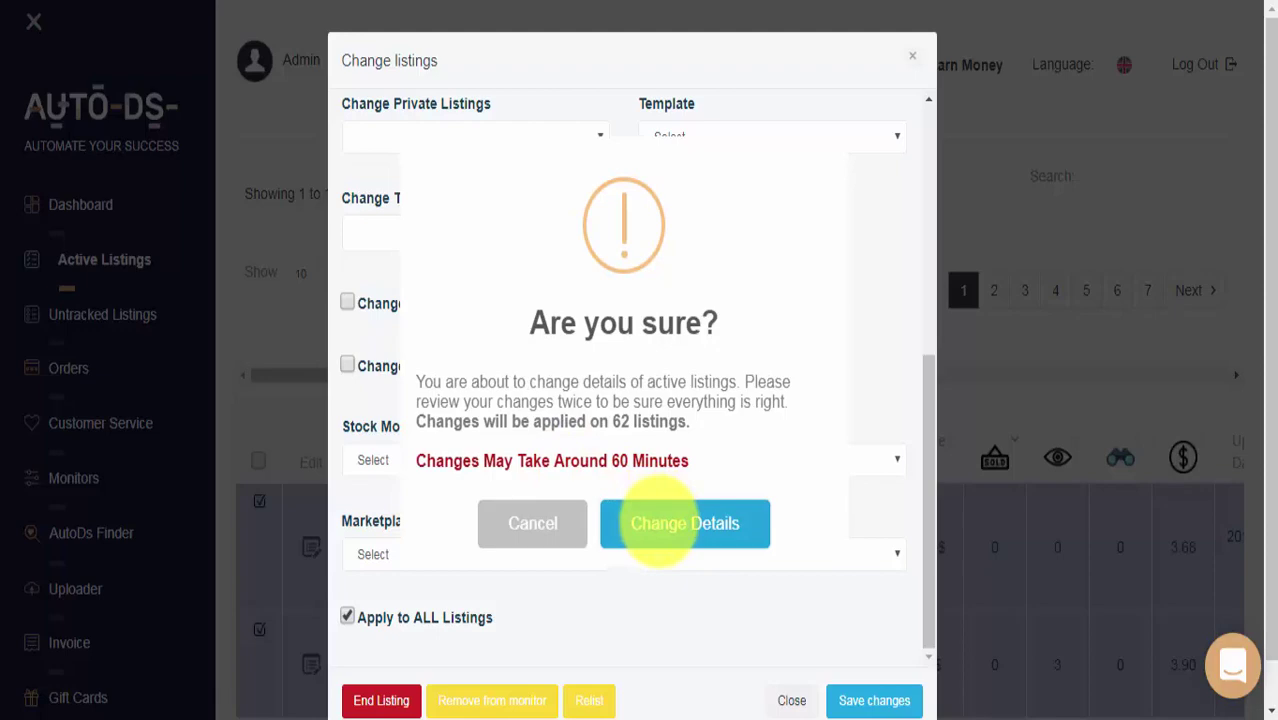
left_click(659, 521)
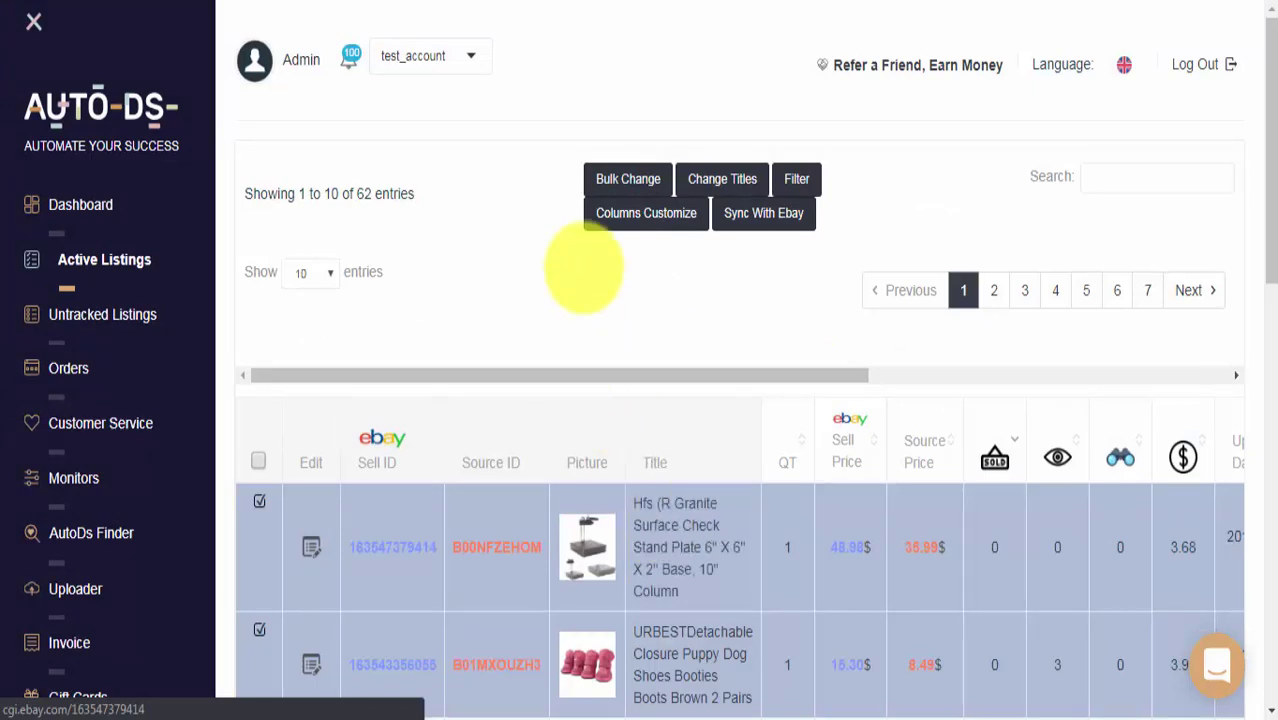
Step: Reopen the bulk change dialog and view the record of all bulk changed items
left_click(628, 178)
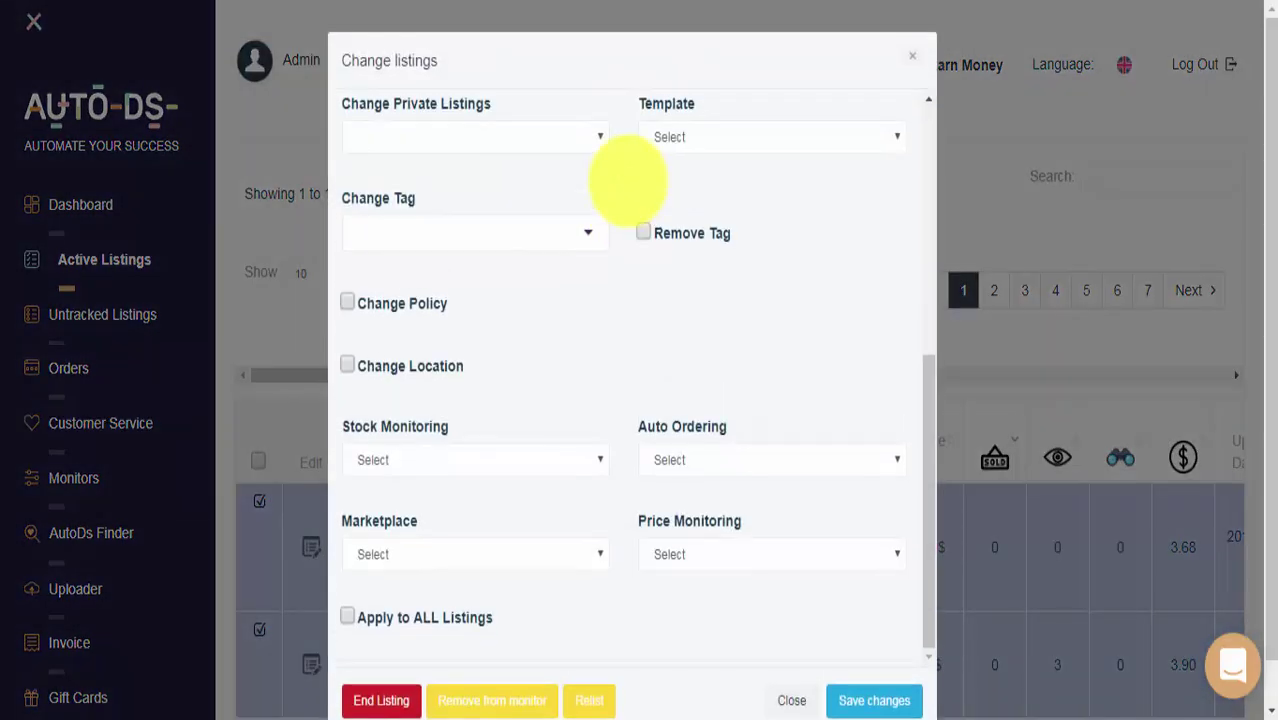
left_click_drag(928, 508, 901, 240)
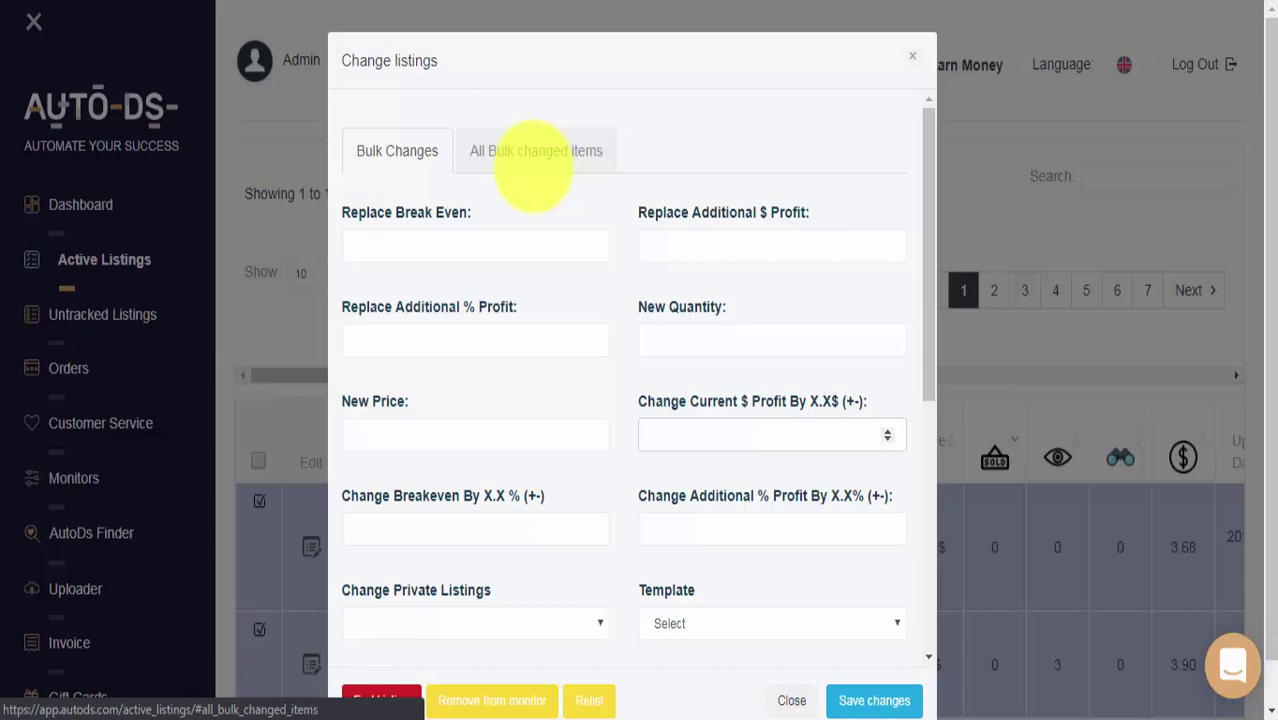
left_click(534, 158)
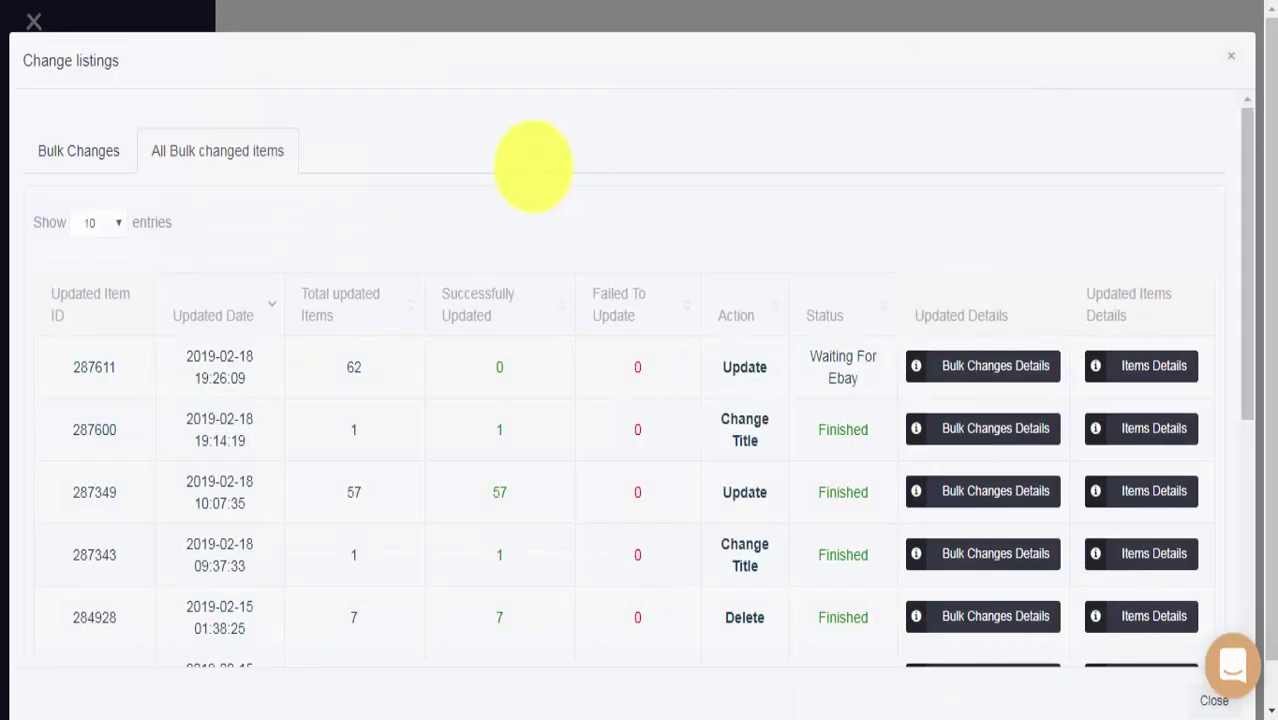